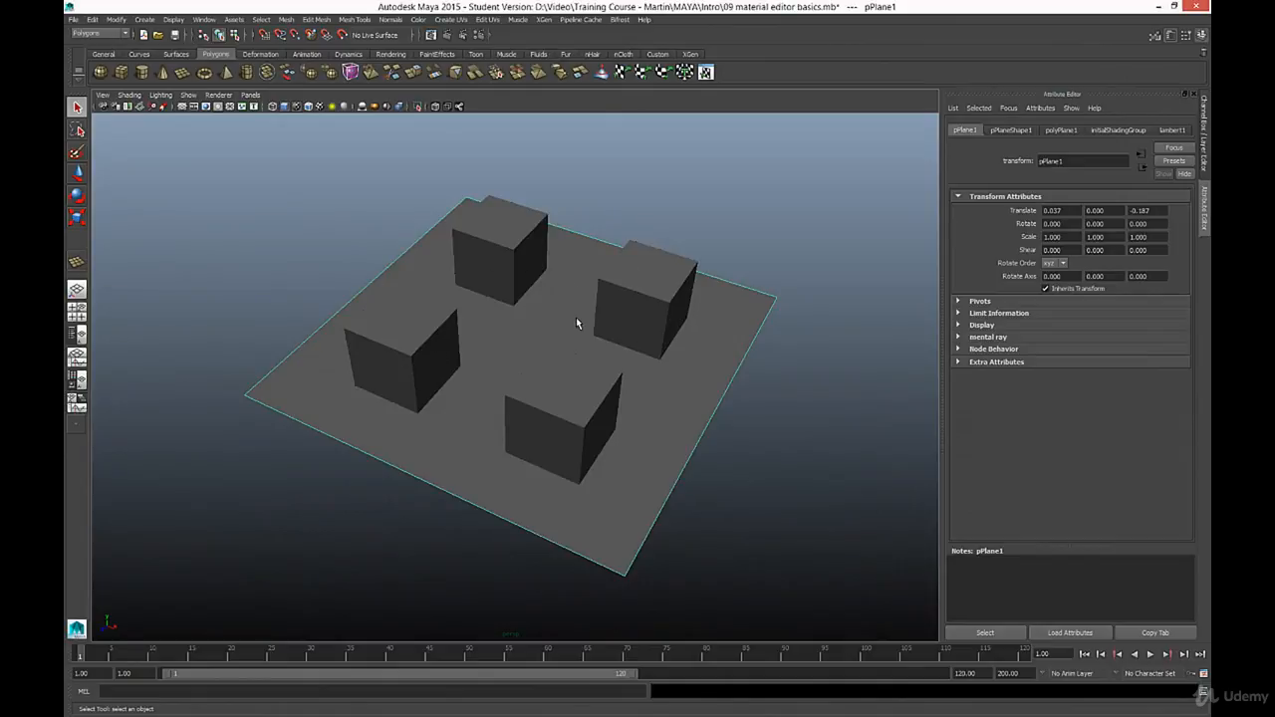
- Set the color of the plane's lambert1 material to red
{"action": "left_click", "coordinate": [1203, 111]}
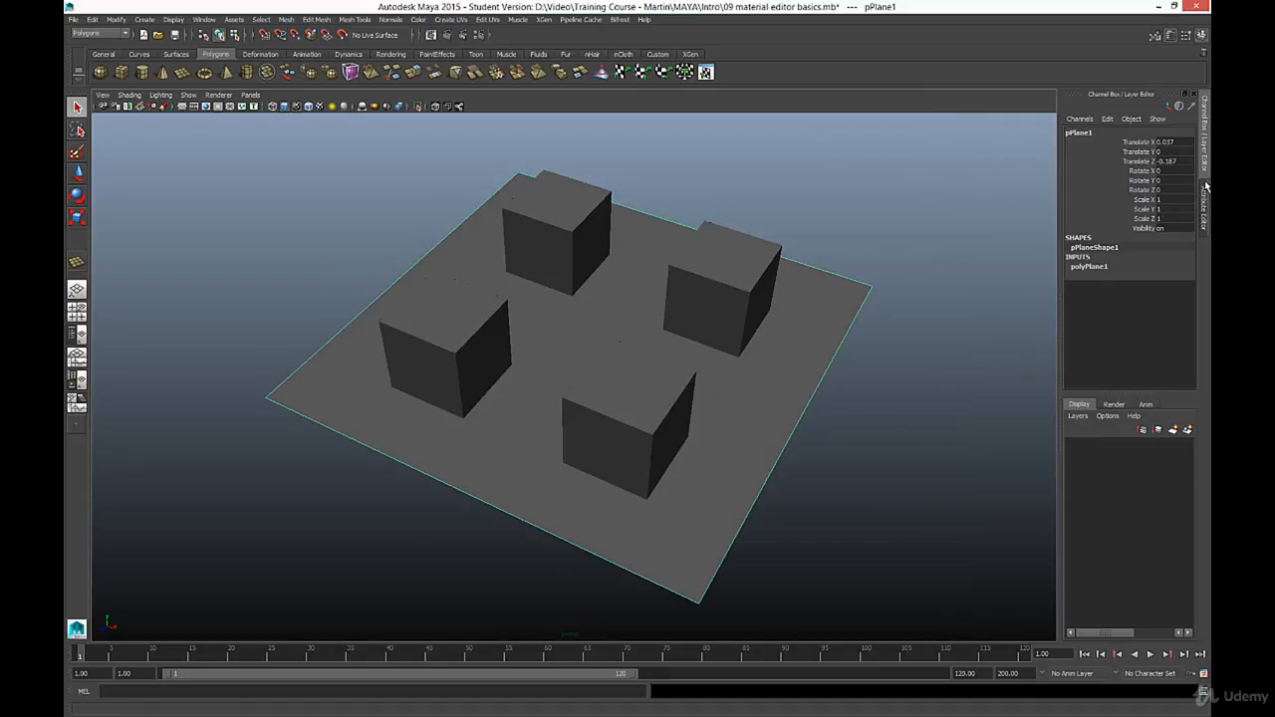
{"action": "left_click", "coordinate": [1205, 212]}
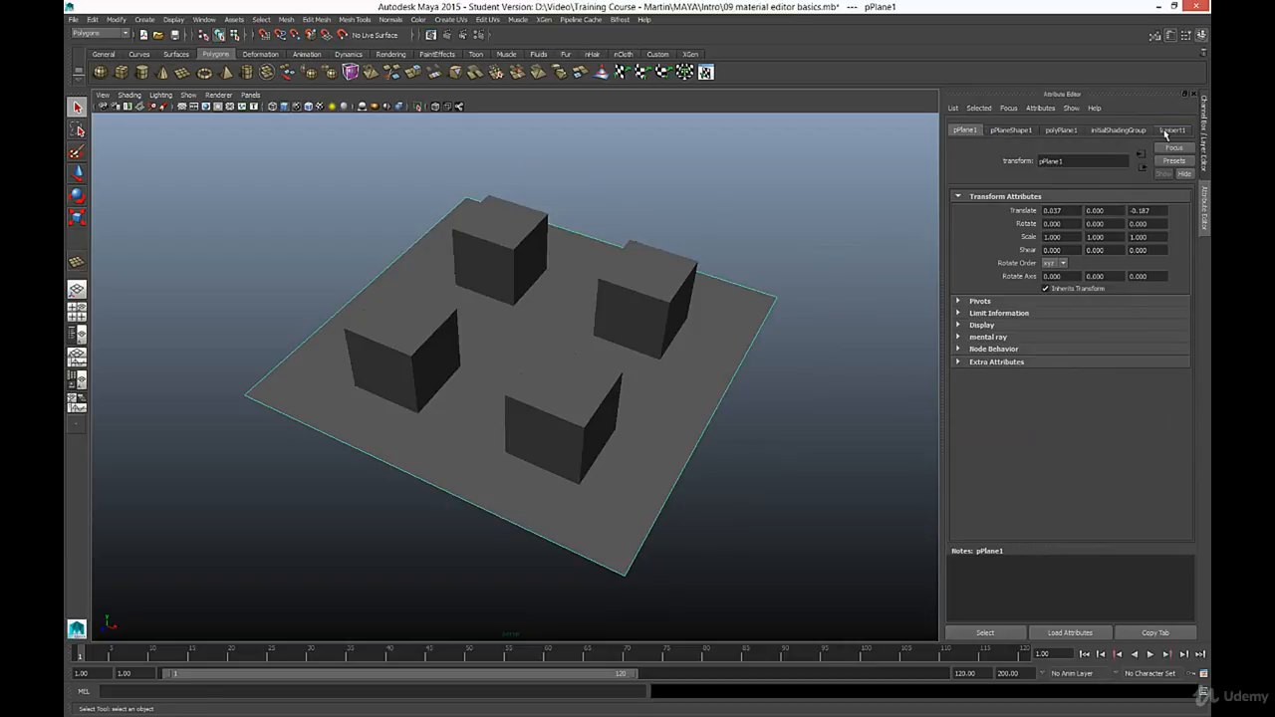
{"action": "left_click", "coordinate": [1118, 130]}
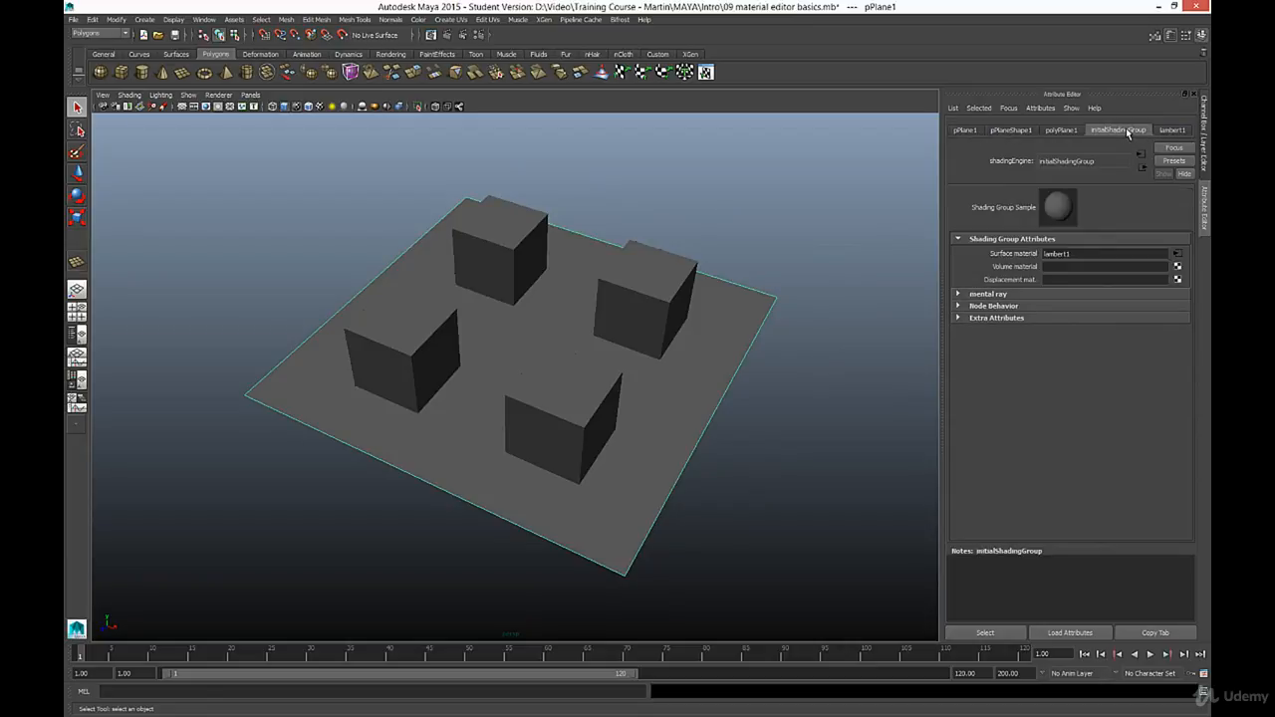
{"action": "left_click", "coordinate": [1179, 130]}
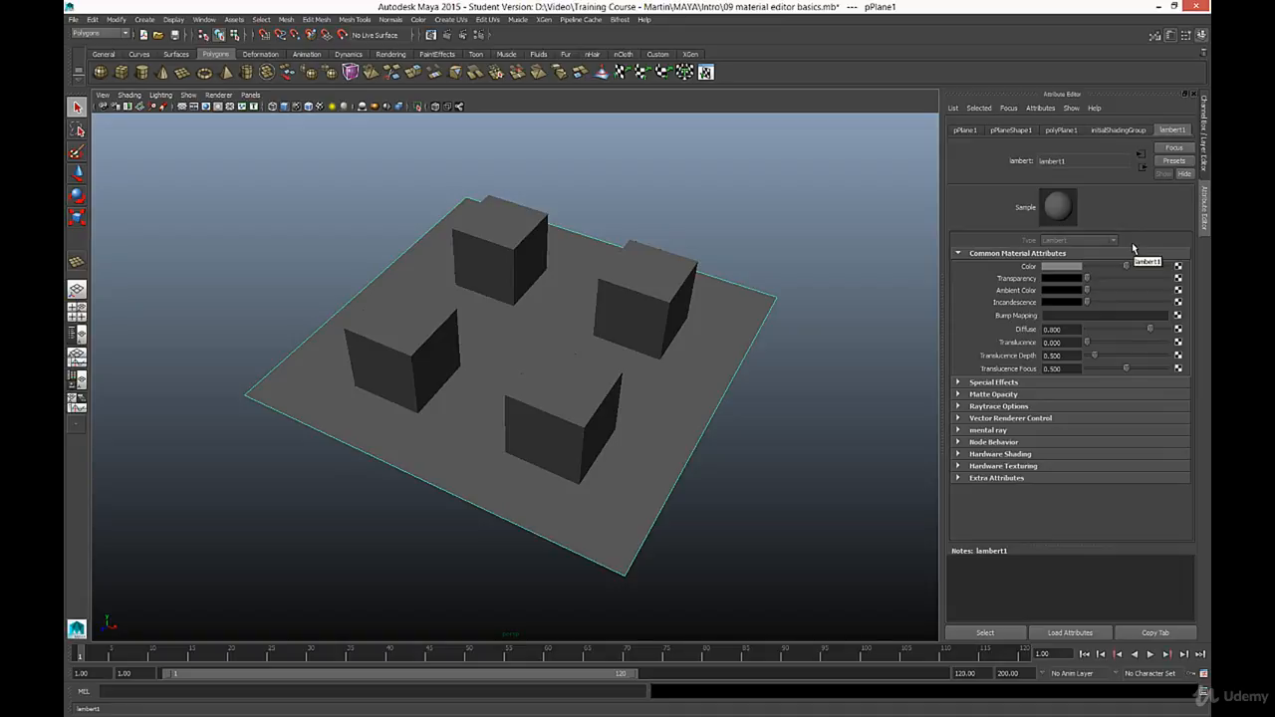
{"action": "left_click", "coordinate": [1063, 269]}
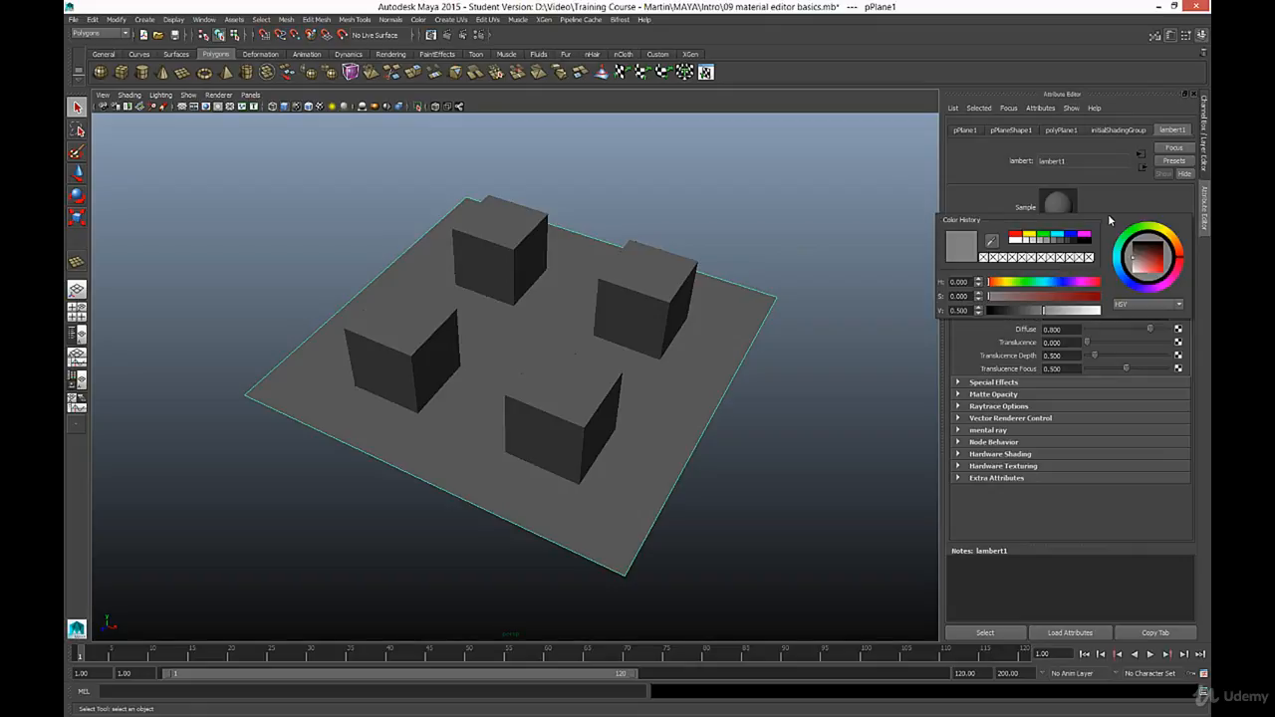
{"action": "left_click_drag", "start_coordinate": [1143, 269], "coordinate": [1158, 267]}
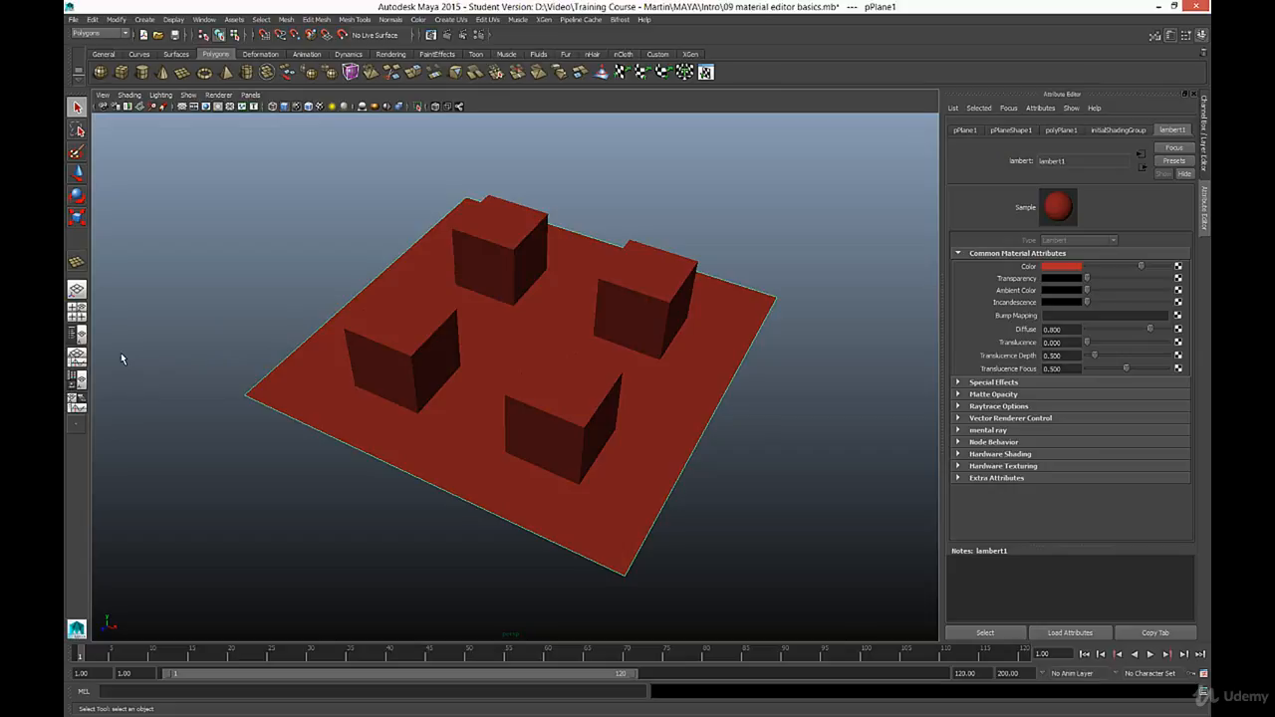
{"action": "left_click", "coordinate": [77, 382]}
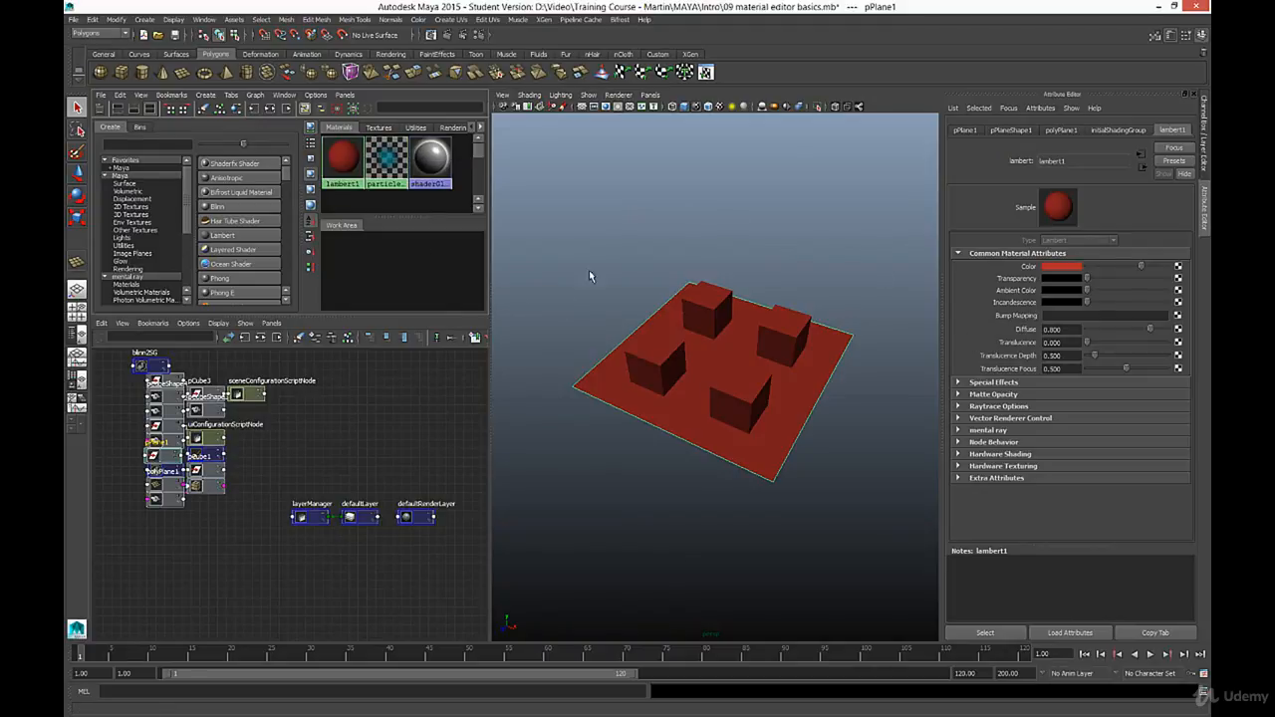
{"action": "left_click", "coordinate": [77, 289]}
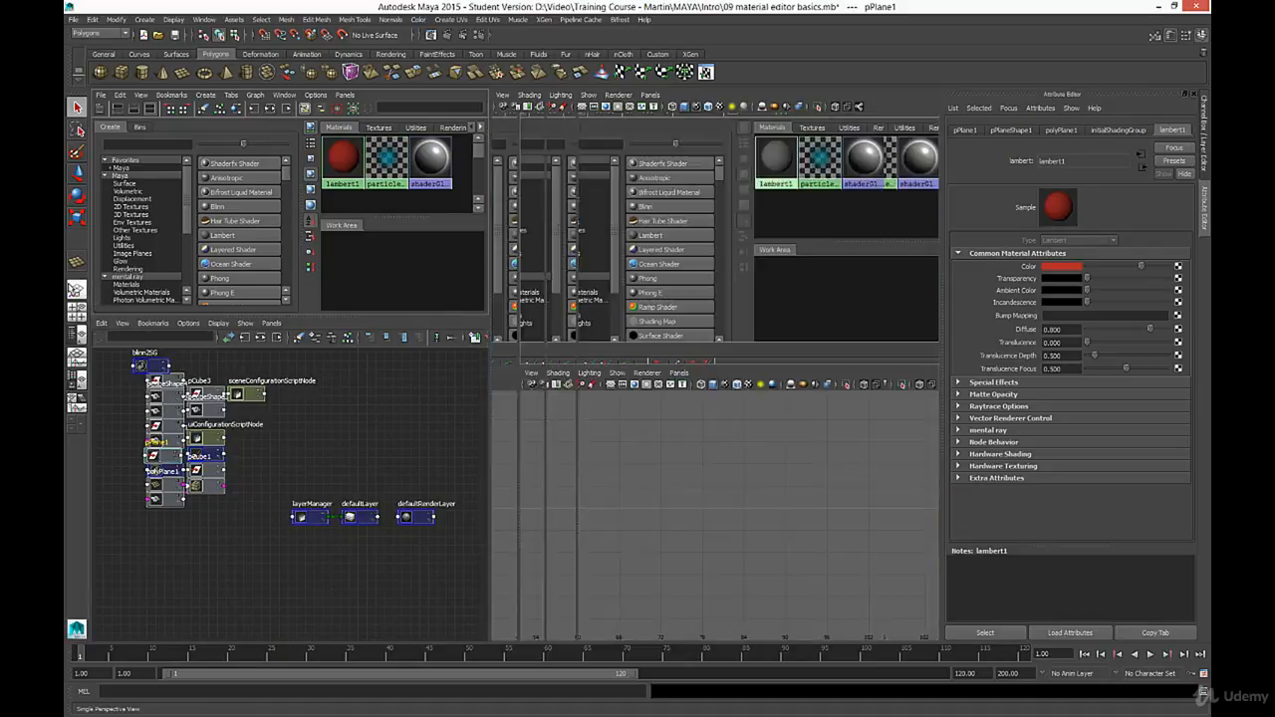
{"action": "left_click", "coordinate": [205, 19]}
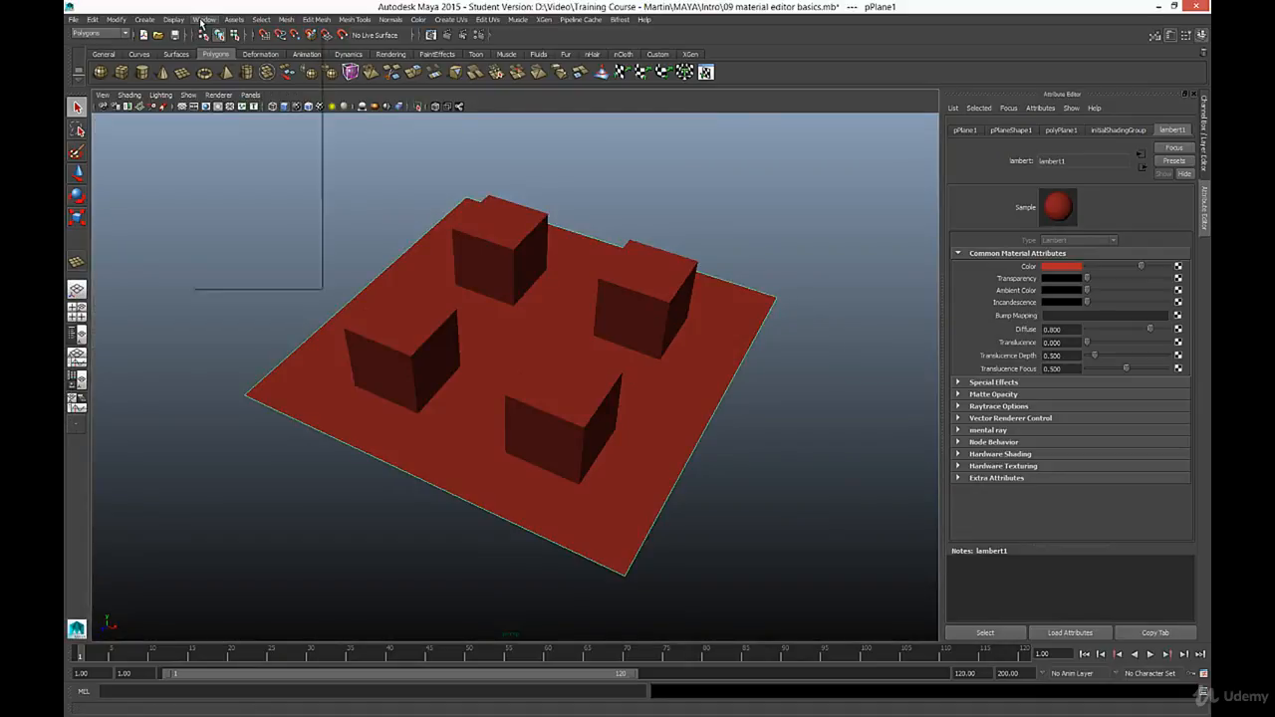
{"action": "mouse_move", "coordinate": [239, 48]}
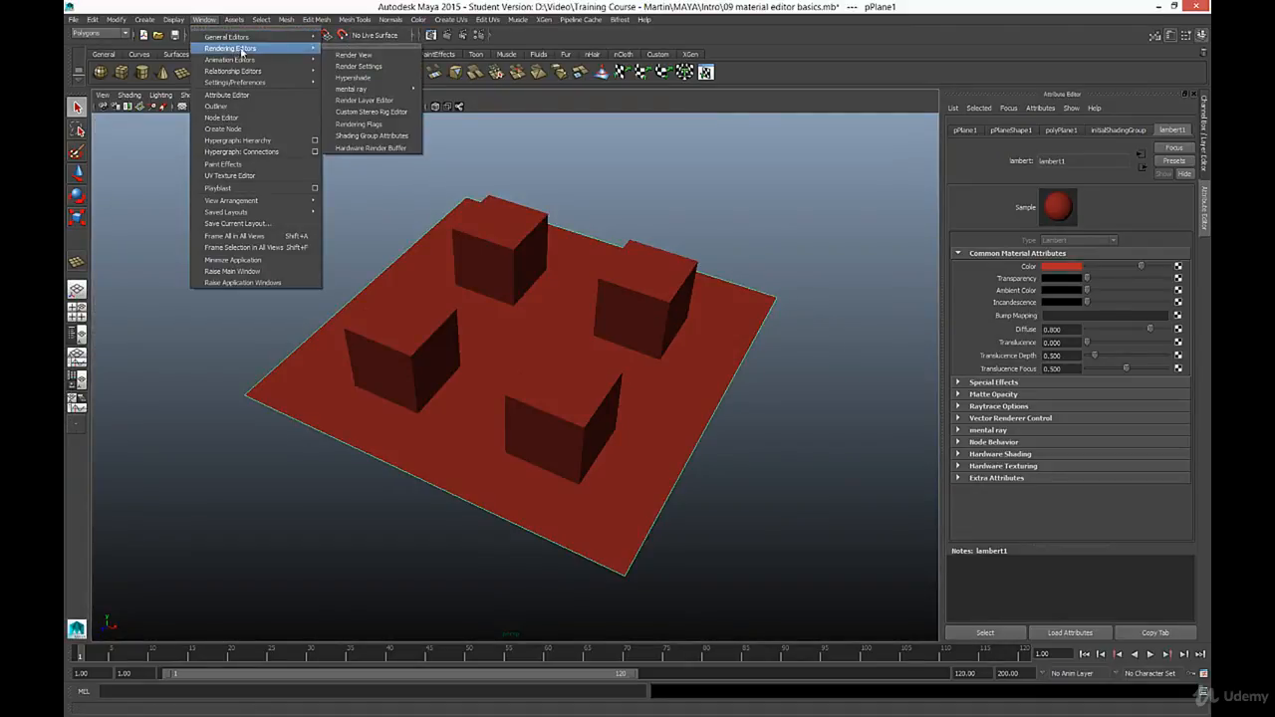
{"action": "left_click", "coordinate": [357, 78]}
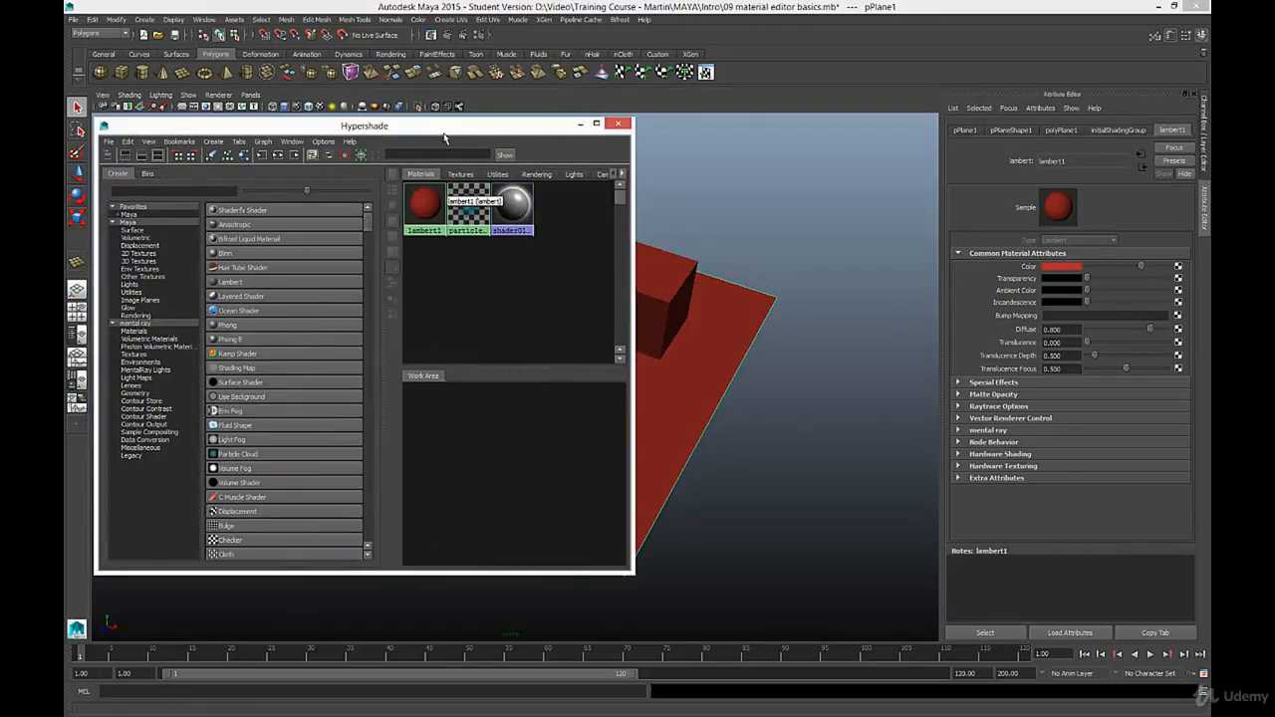
{"action": "left_click", "coordinate": [620, 124]}
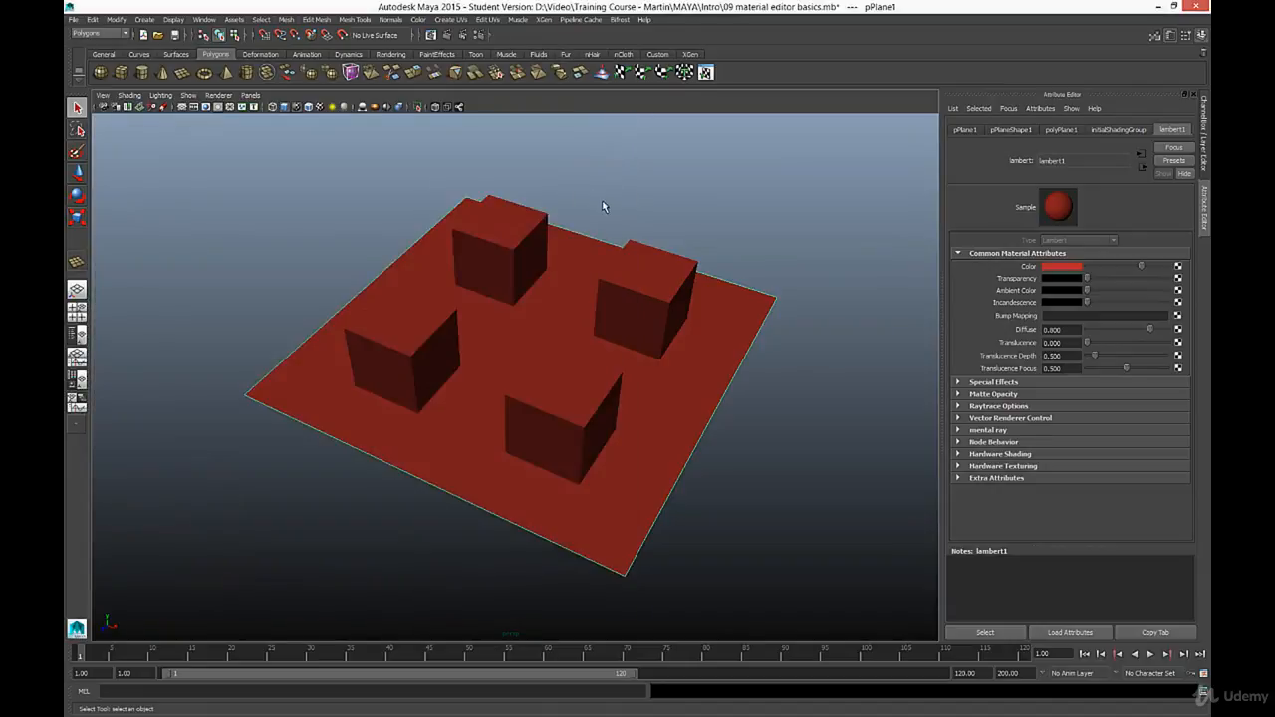
- Switch to the Node Editor/Hypershade/Persp layout, widen the editor panes and enlarge the Hypershade pane downward
{"action": "left_click", "coordinate": [82, 381]}
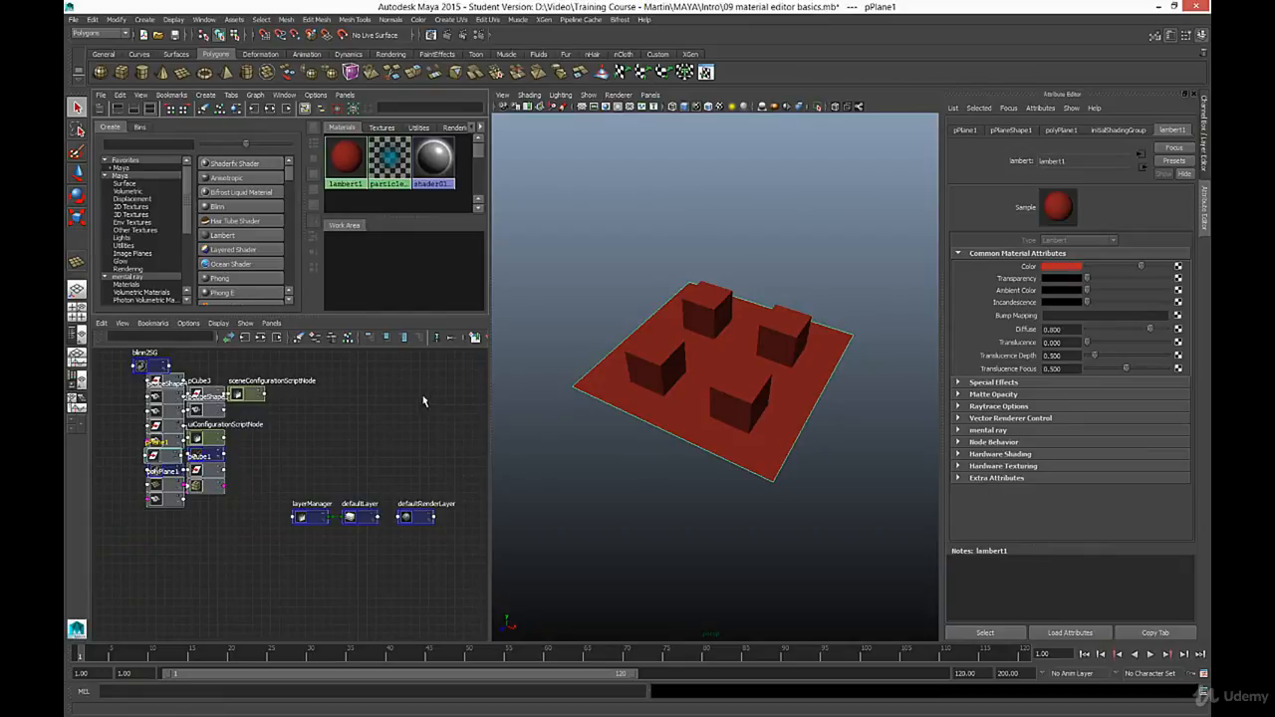
{"action": "left_click_drag", "start_coordinate": [490, 422], "coordinate": [511, 418]}
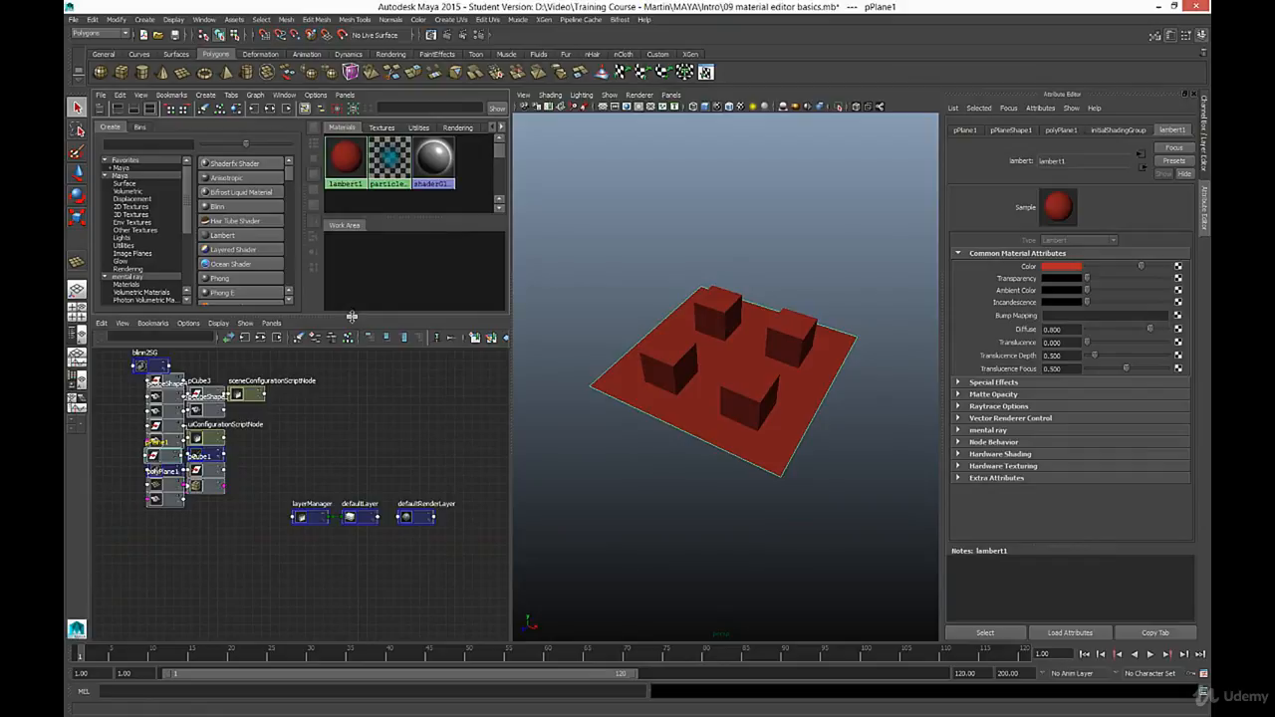
{"action": "left_click_drag", "start_coordinate": [352, 316], "coordinate": [356, 438]}
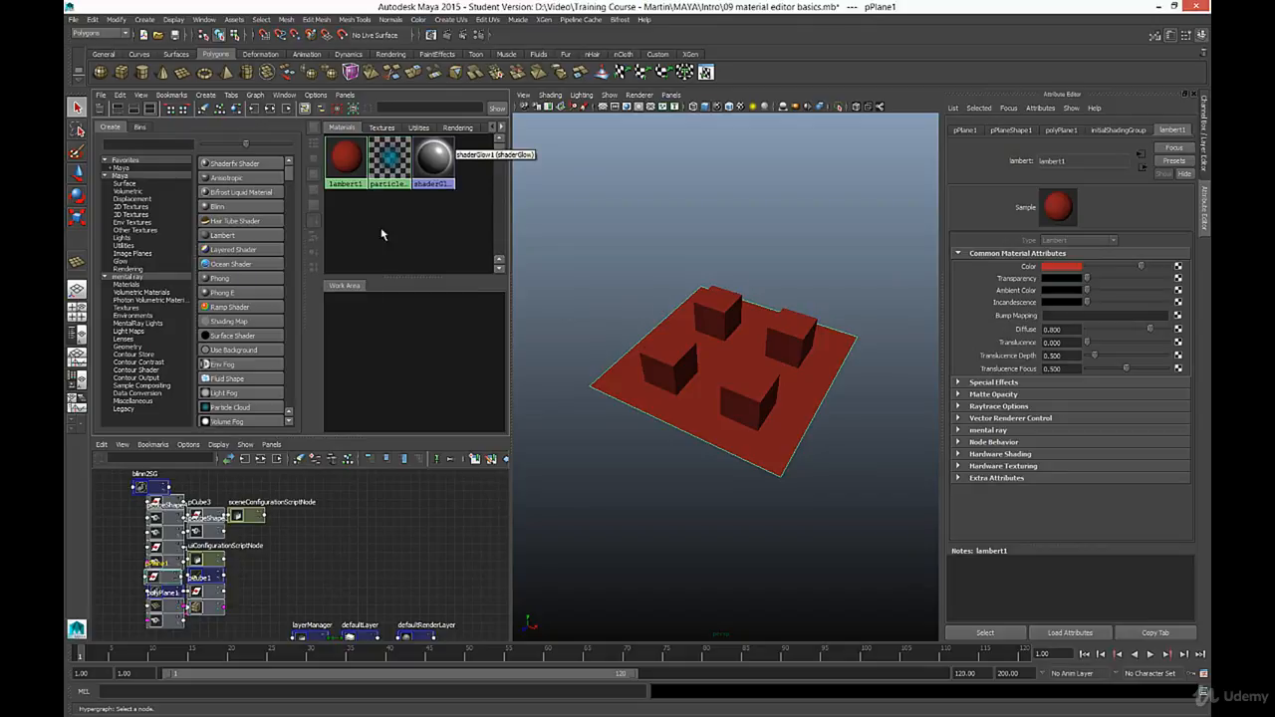
- Create a new Blinn material with nothing selected and name it box_1
{"action": "left_click", "coordinate": [354, 210]}
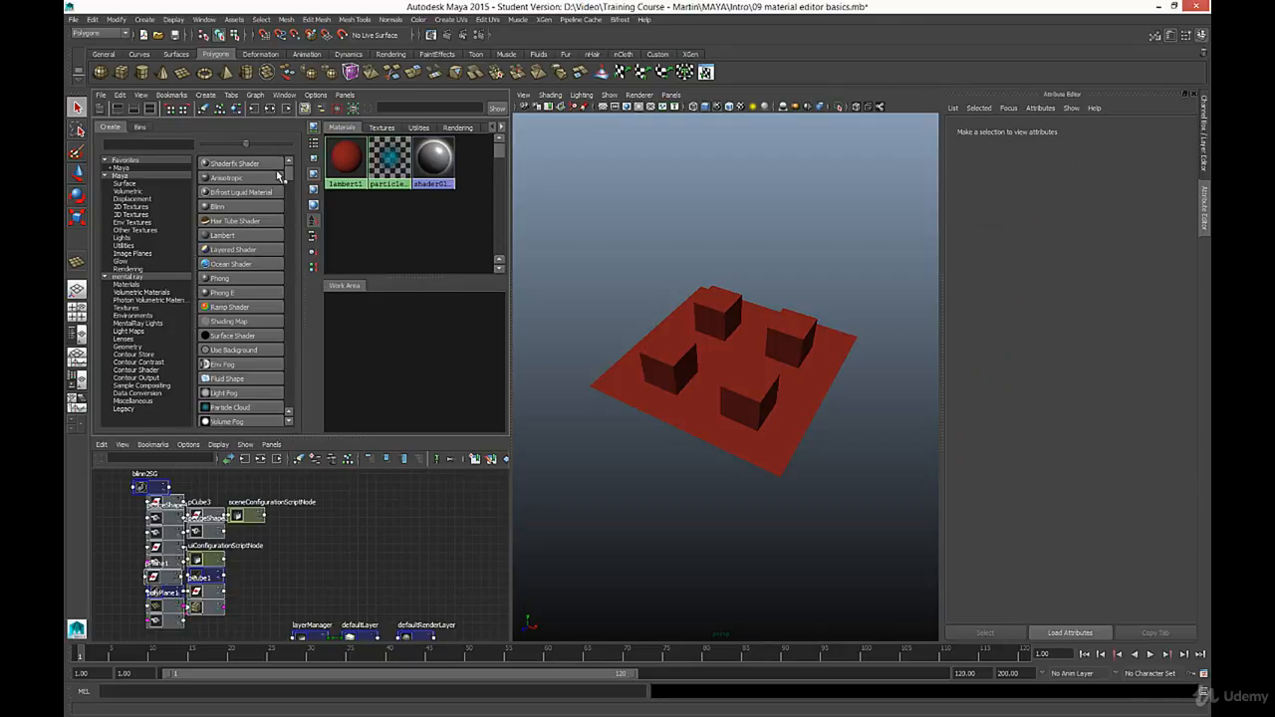
{"action": "mouse_move", "coordinate": [291, 176]}
{"action": "left_mouse_down"}
{"action": "mouse_move", "coordinate": [292, 250]}
{"action": "mouse_move", "coordinate": [295, 174]}
{"action": "left_mouse_up"}
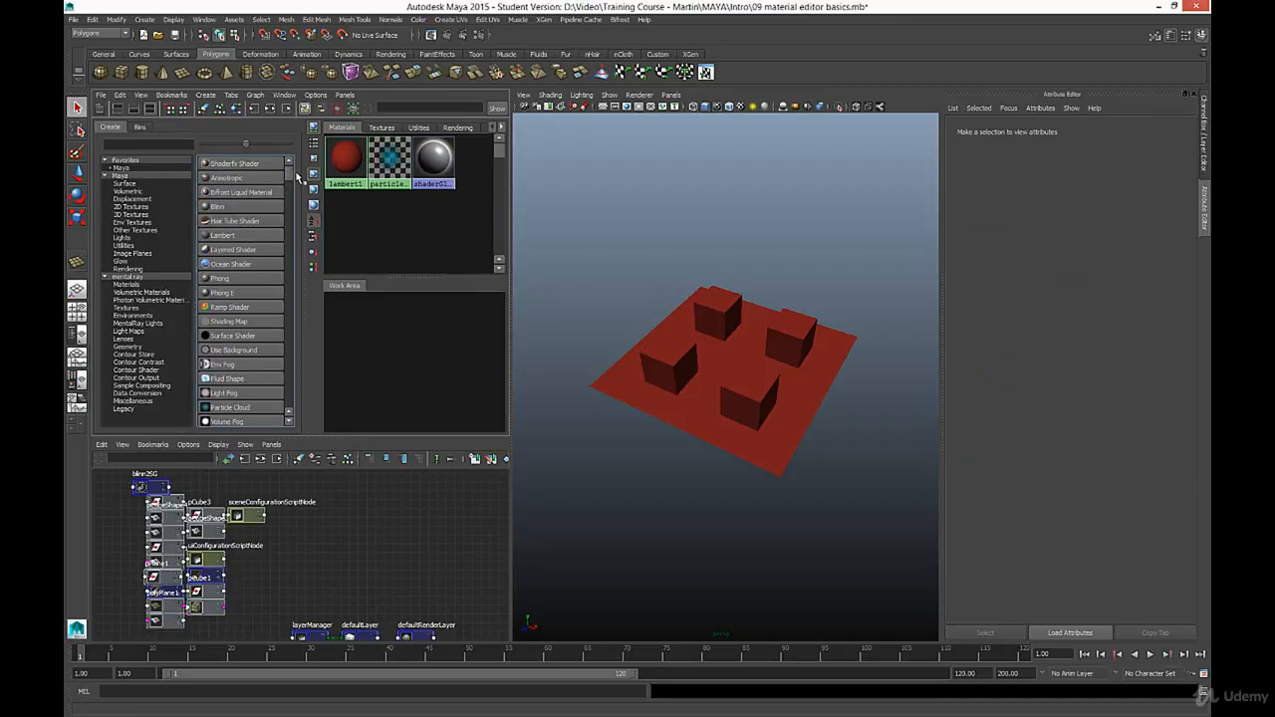
{"action": "left_click", "coordinate": [216, 207]}
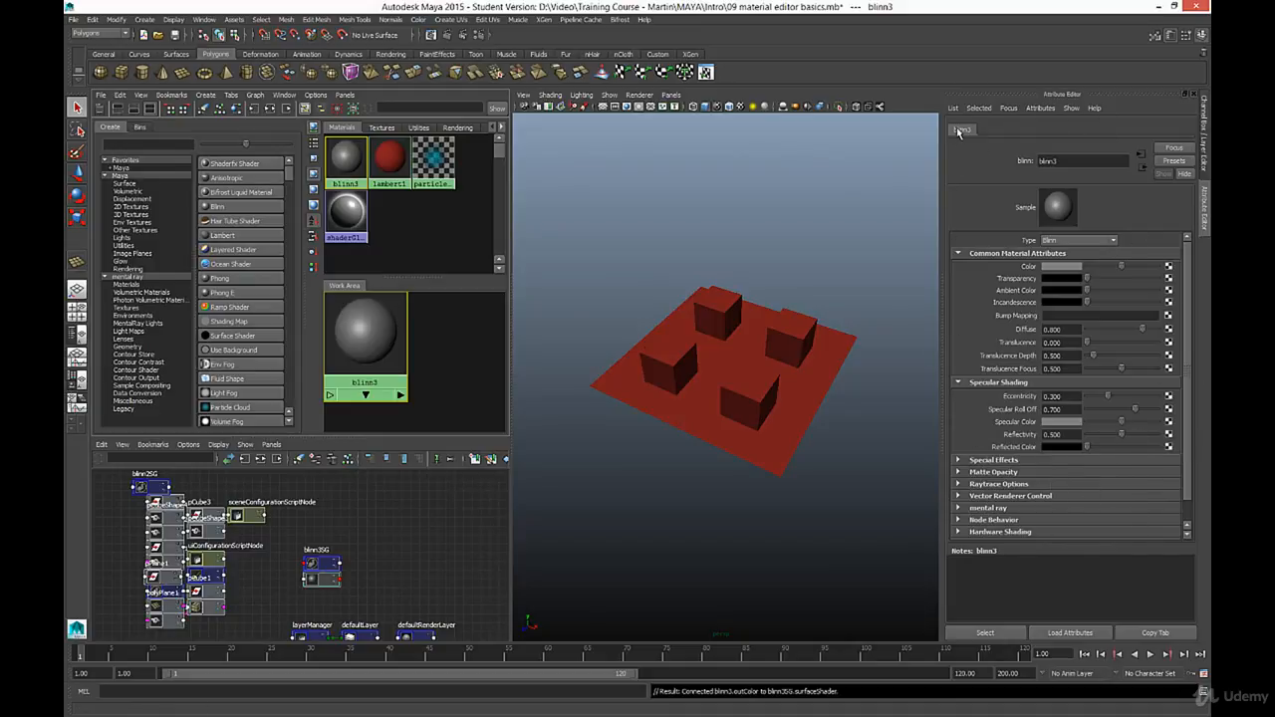
{"action": "double_click", "coordinate": [1048, 161]}
{"action": "left_click_drag", "start_coordinate": [1058, 161], "coordinate": [1029, 158]}
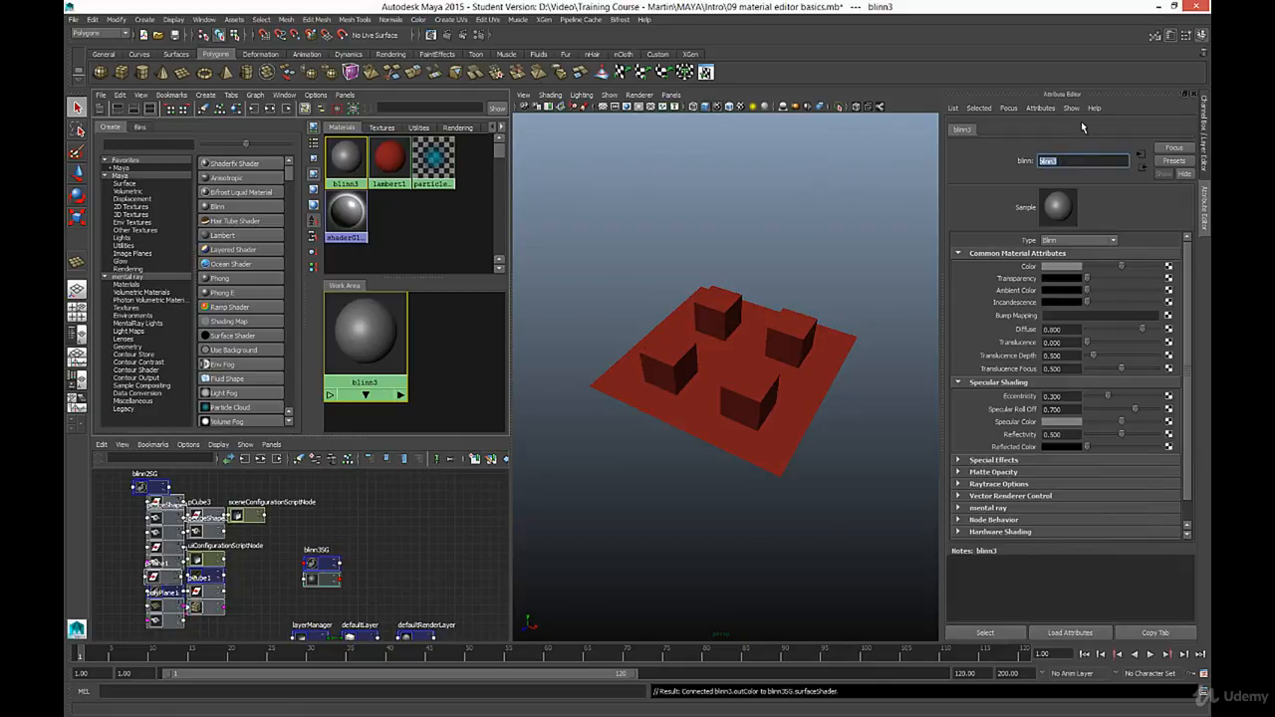
{"action": "type", "text": "box_1"}
{"action": "key", "text": "Return"}
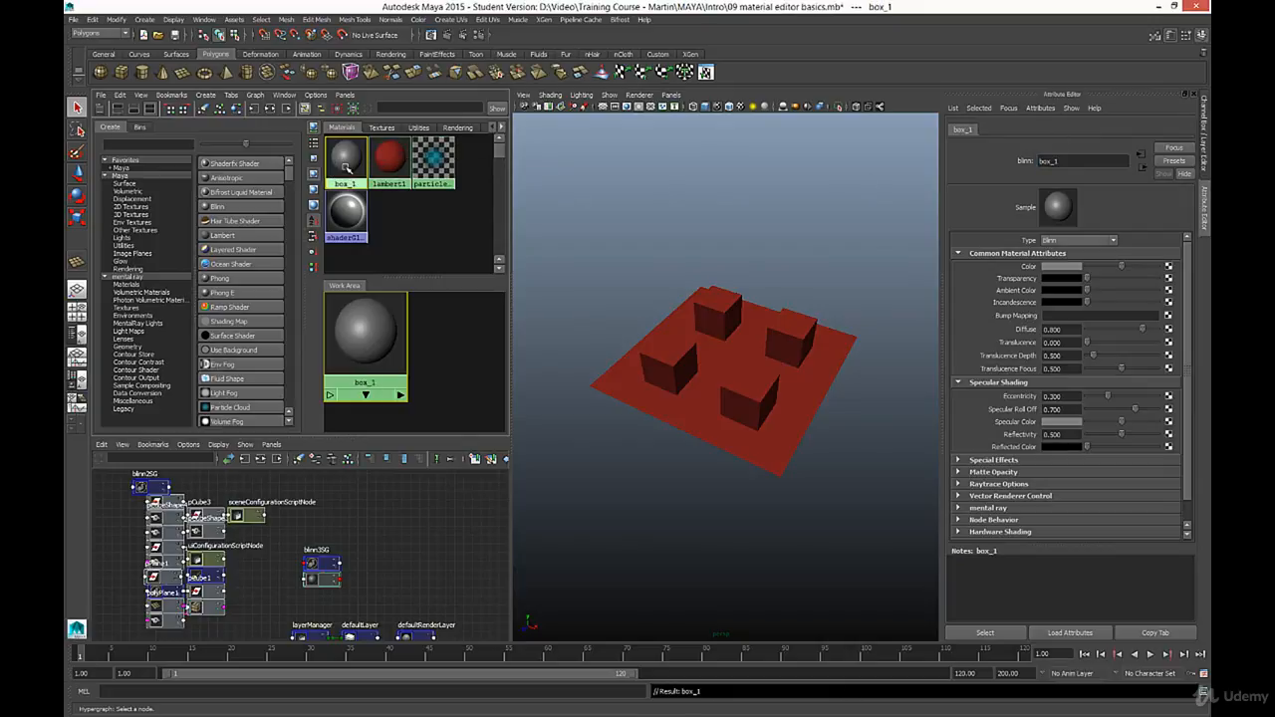
- Set the color of the box_1 material to bright blue
{"action": "left_click", "coordinate": [1063, 267]}
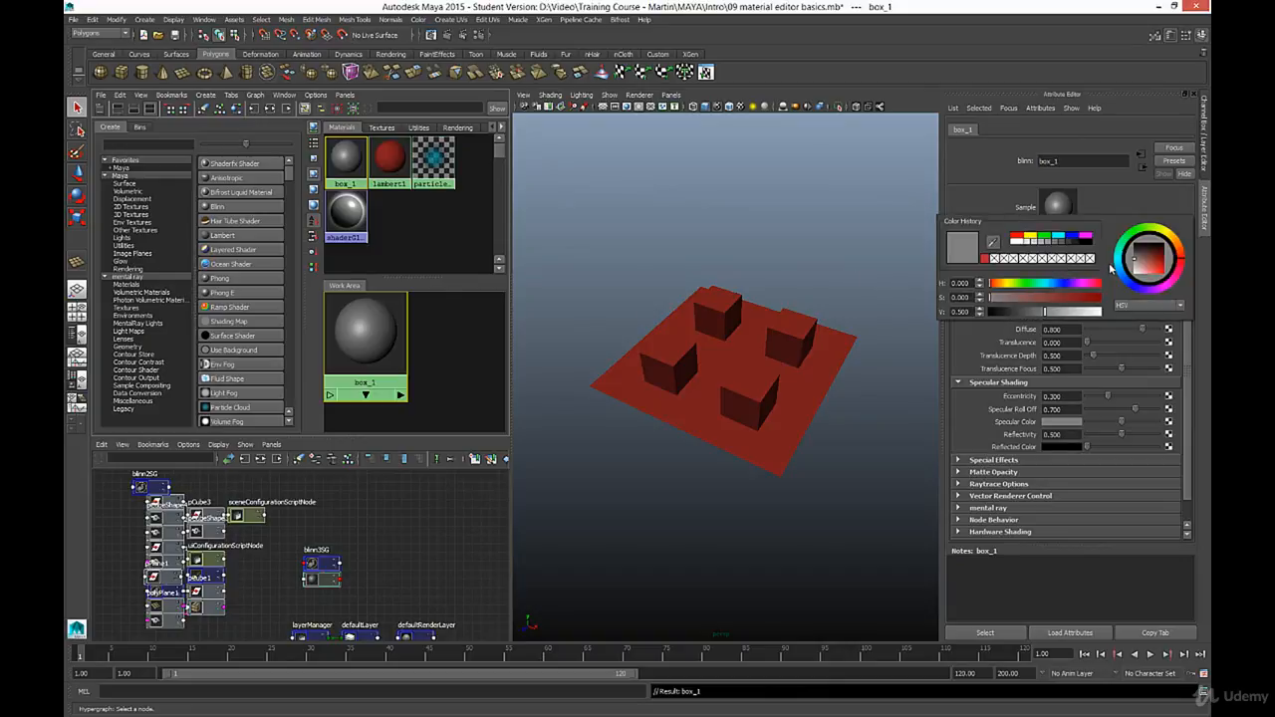
{"action": "mouse_move", "coordinate": [1129, 284]}
{"action": "left_mouse_down"}
{"action": "mouse_move", "coordinate": [1165, 276]}
{"action": "mouse_move", "coordinate": [1130, 284]}
{"action": "mouse_move", "coordinate": [1153, 267]}
{"action": "mouse_move", "coordinate": [1124, 283]}
{"action": "left_mouse_up"}
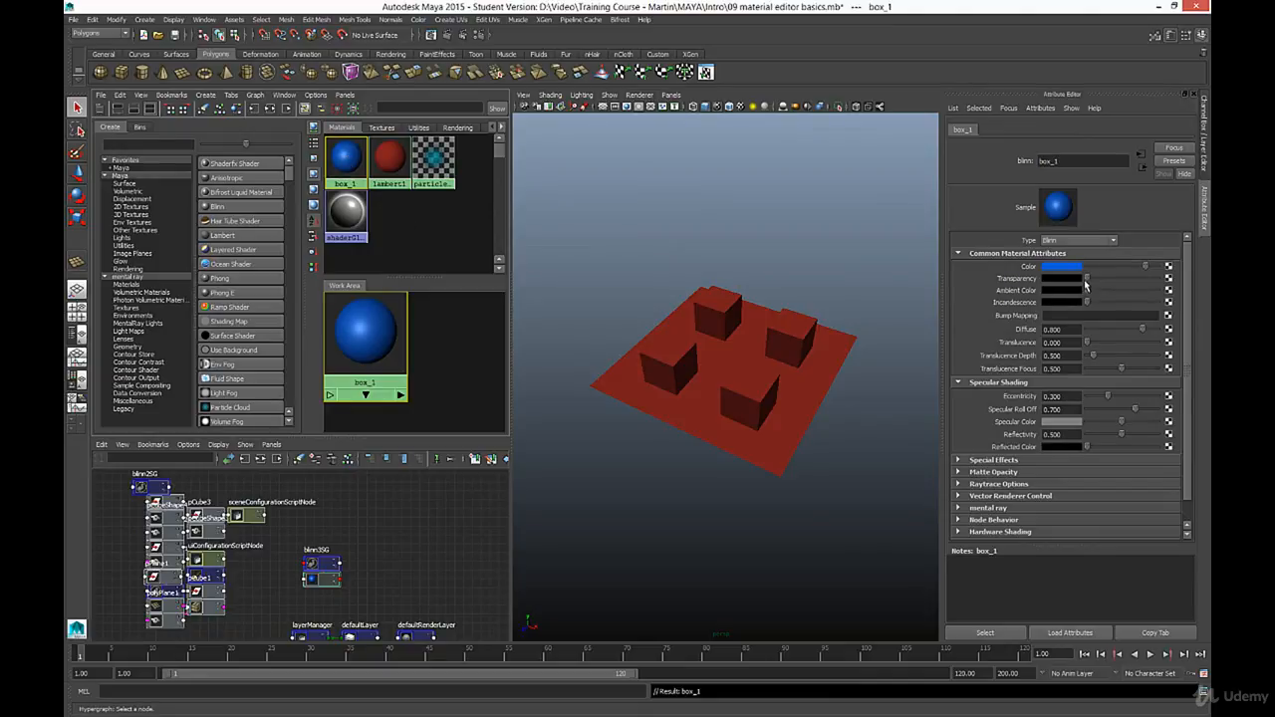
{"action": "mouse_move", "coordinate": [1092, 279]}
{"action": "left_mouse_down"}
{"action": "mouse_move", "coordinate": [1143, 280]}
{"action": "mouse_move", "coordinate": [1086, 280]}
{"action": "mouse_move", "coordinate": [1088, 290]}
{"action": "mouse_move", "coordinate": [1154, 294]}
{"action": "mouse_move", "coordinate": [1080, 297]}
{"action": "mouse_move", "coordinate": [1156, 295]}
{"action": "mouse_move", "coordinate": [1084, 292]}
{"action": "left_mouse_up"}
- Assign the box_1 material to the leftmost cube on the plane and clear the selection
{"action": "left_click", "coordinate": [674, 390]}
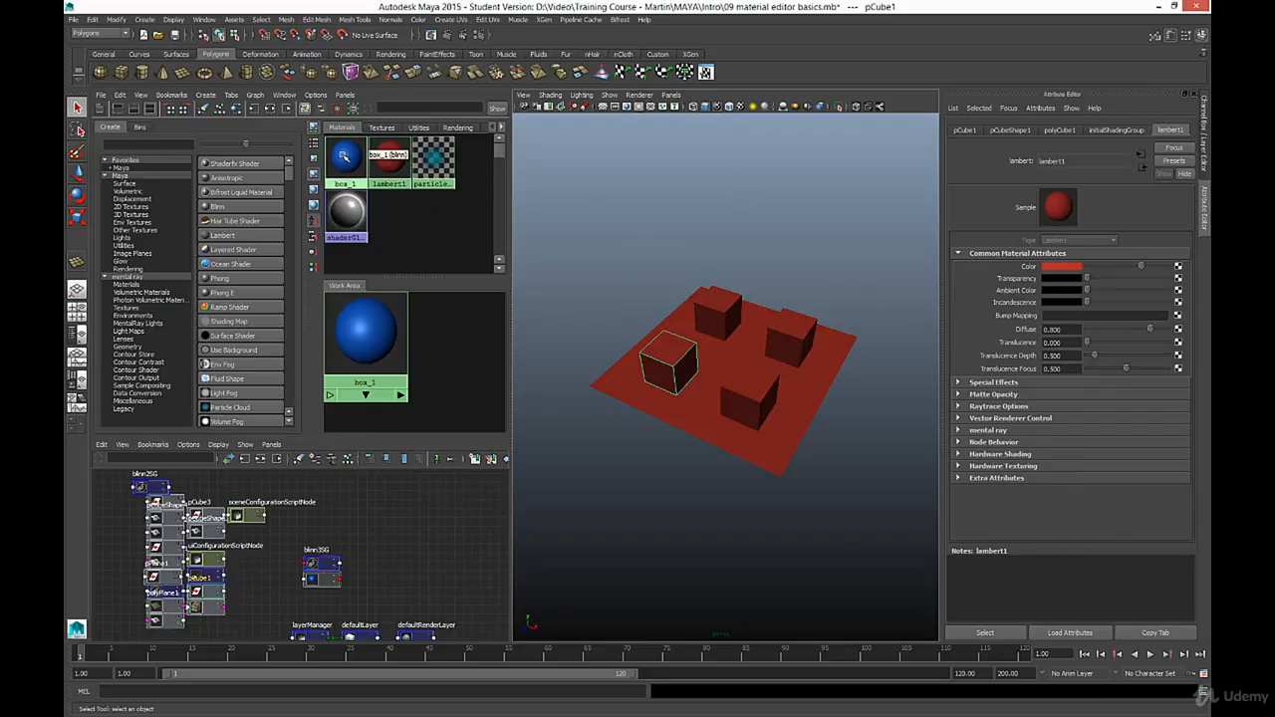
{"action": "right_click", "coordinate": [344, 157]}
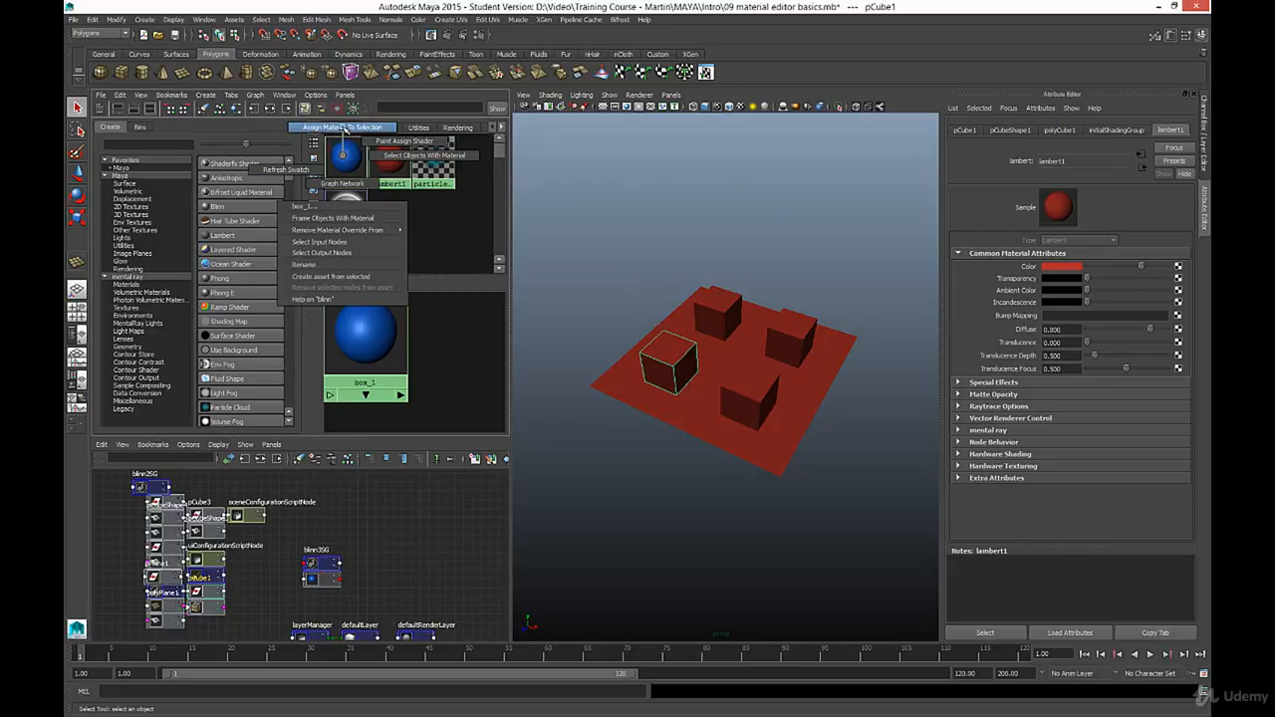
{"action": "right_click_drag", "start_coordinate": [343, 130], "coordinate": [345, 130]}
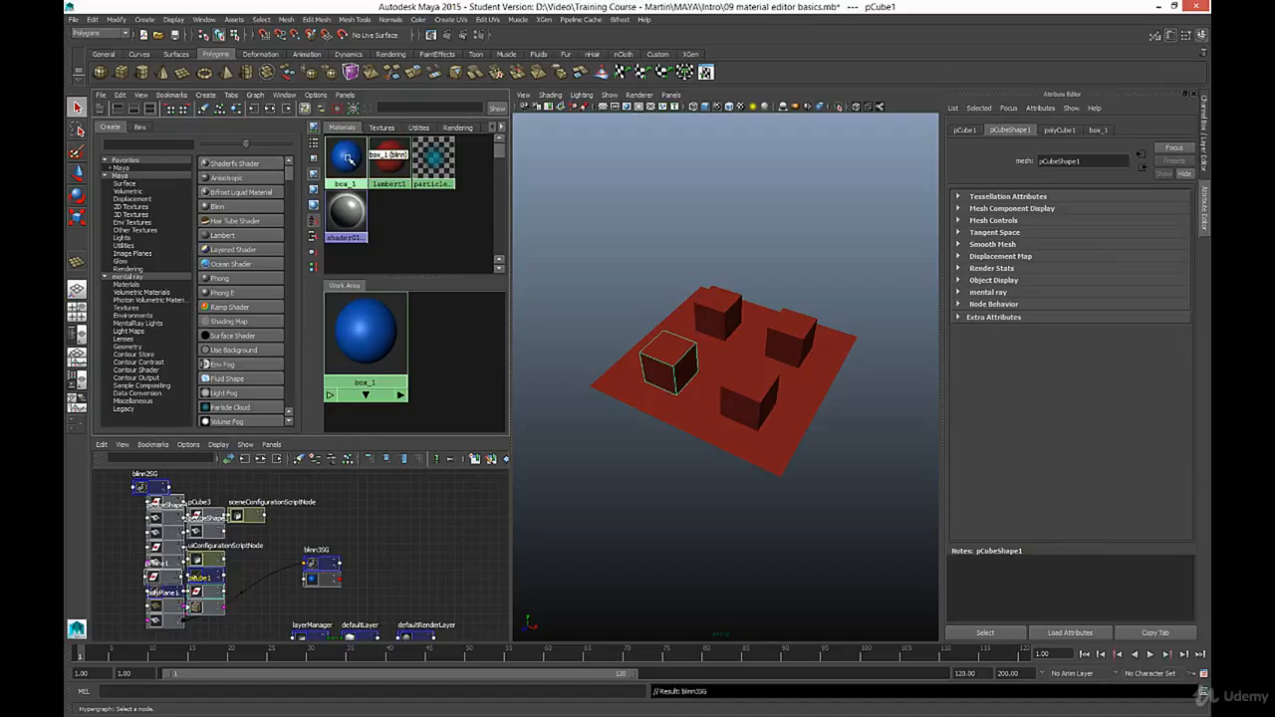
{"action": "right_click_drag", "start_coordinate": [346, 157], "coordinate": [348, 157]}
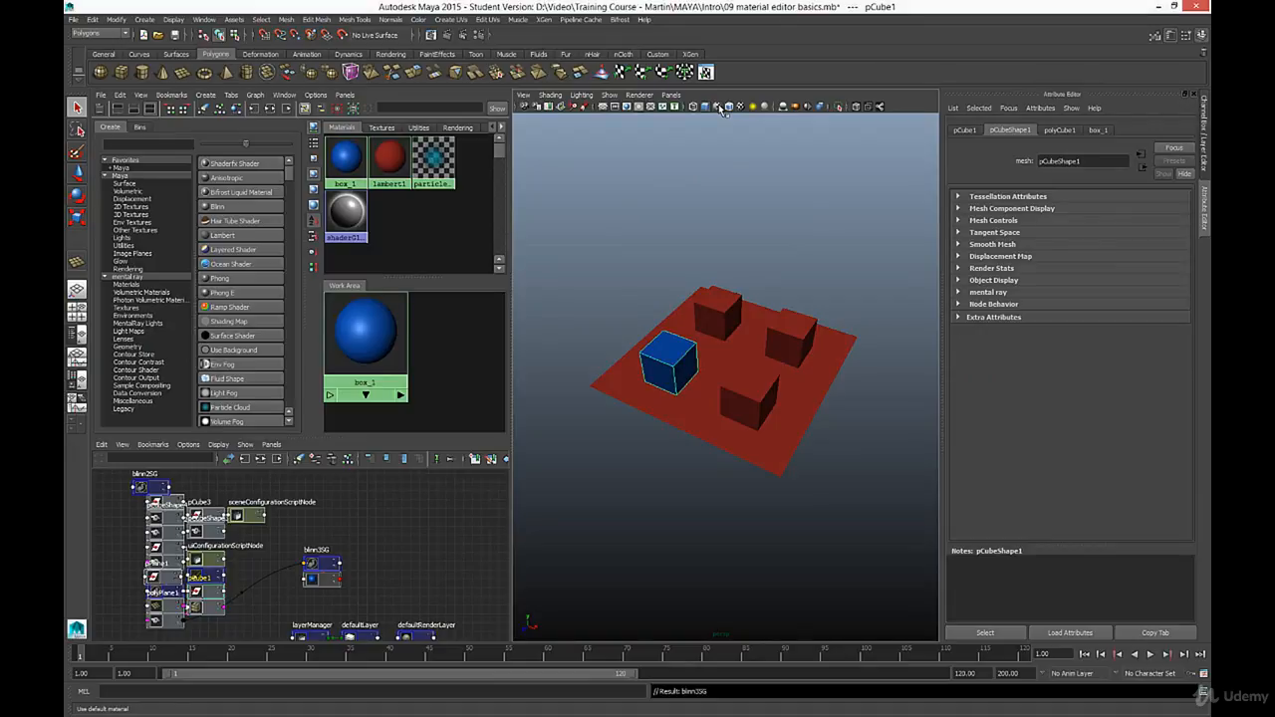
{"action": "left_click", "coordinate": [656, 249]}
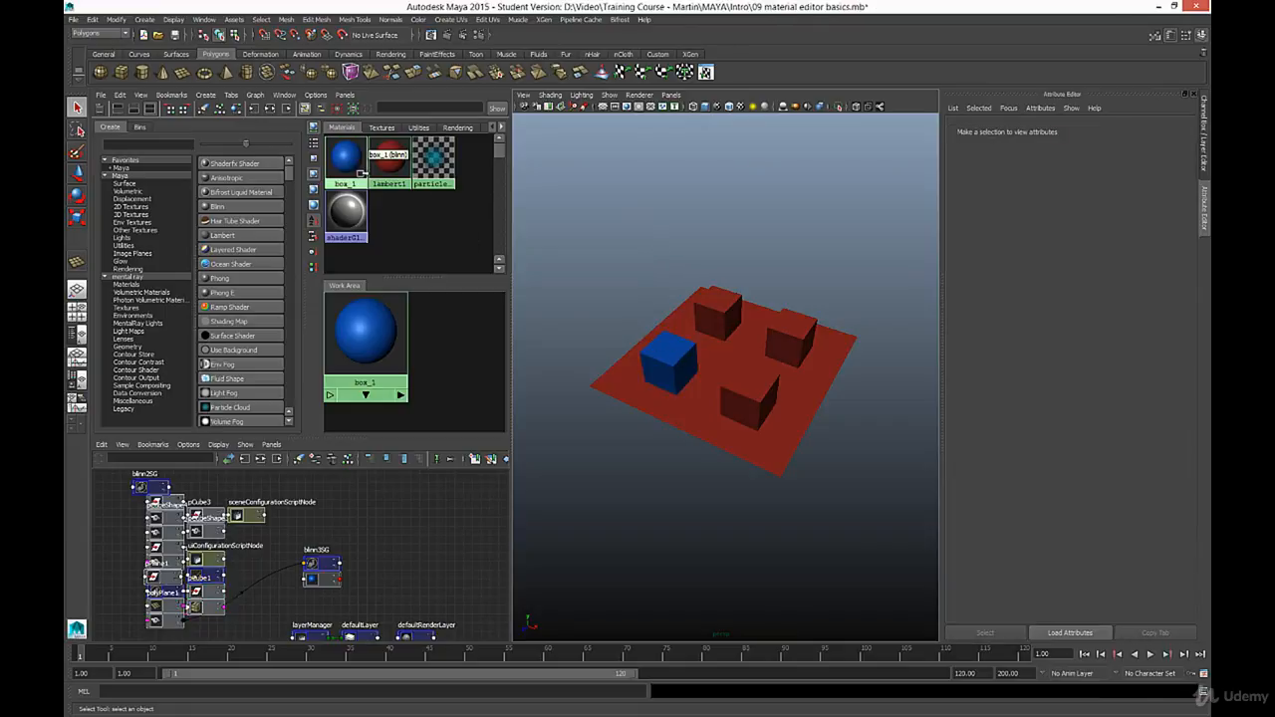
- Rename the blue cube's Blinn material to material_box_1
{"action": "left_click", "coordinate": [666, 363]}
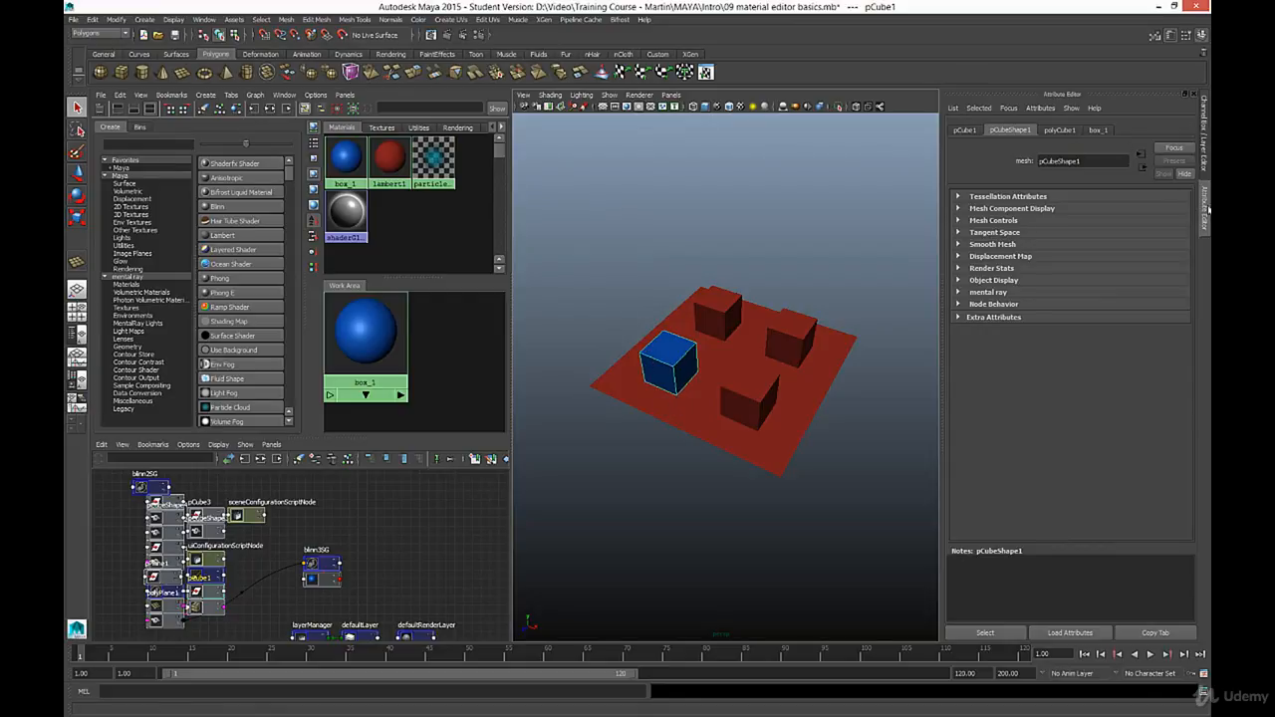
{"action": "left_click", "coordinate": [1057, 131]}
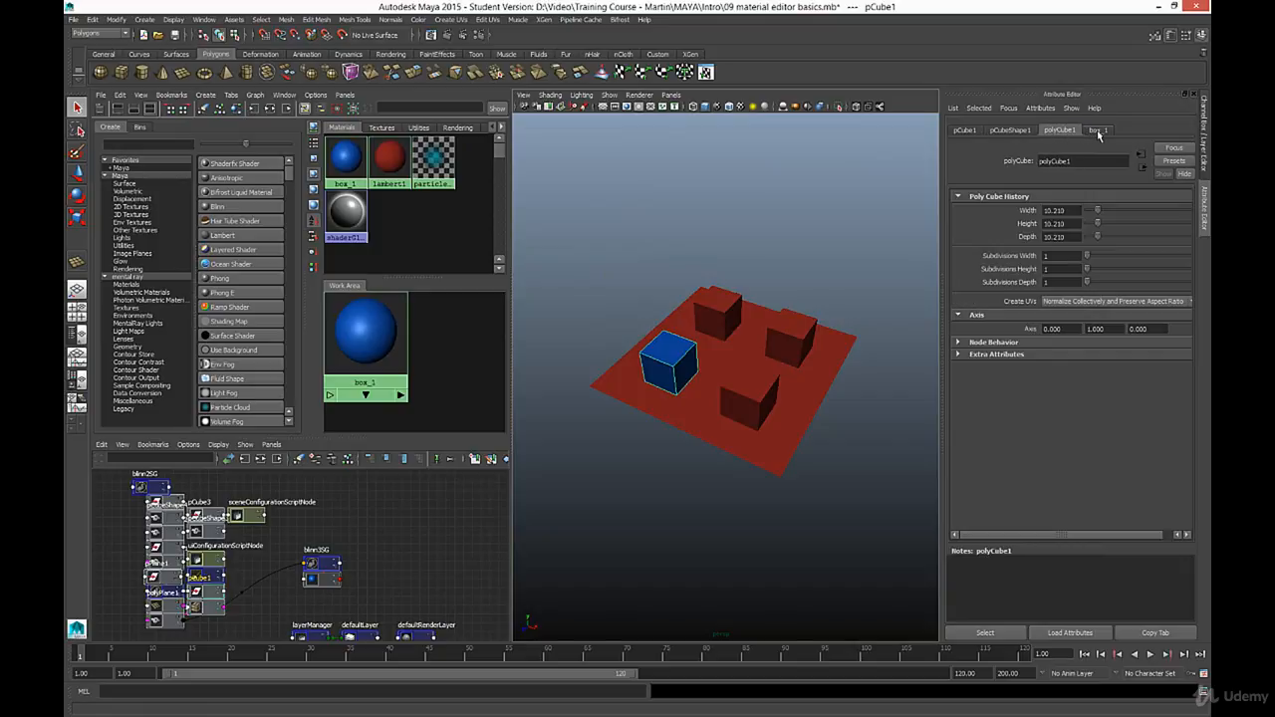
{"action": "left_click", "coordinate": [1098, 131]}
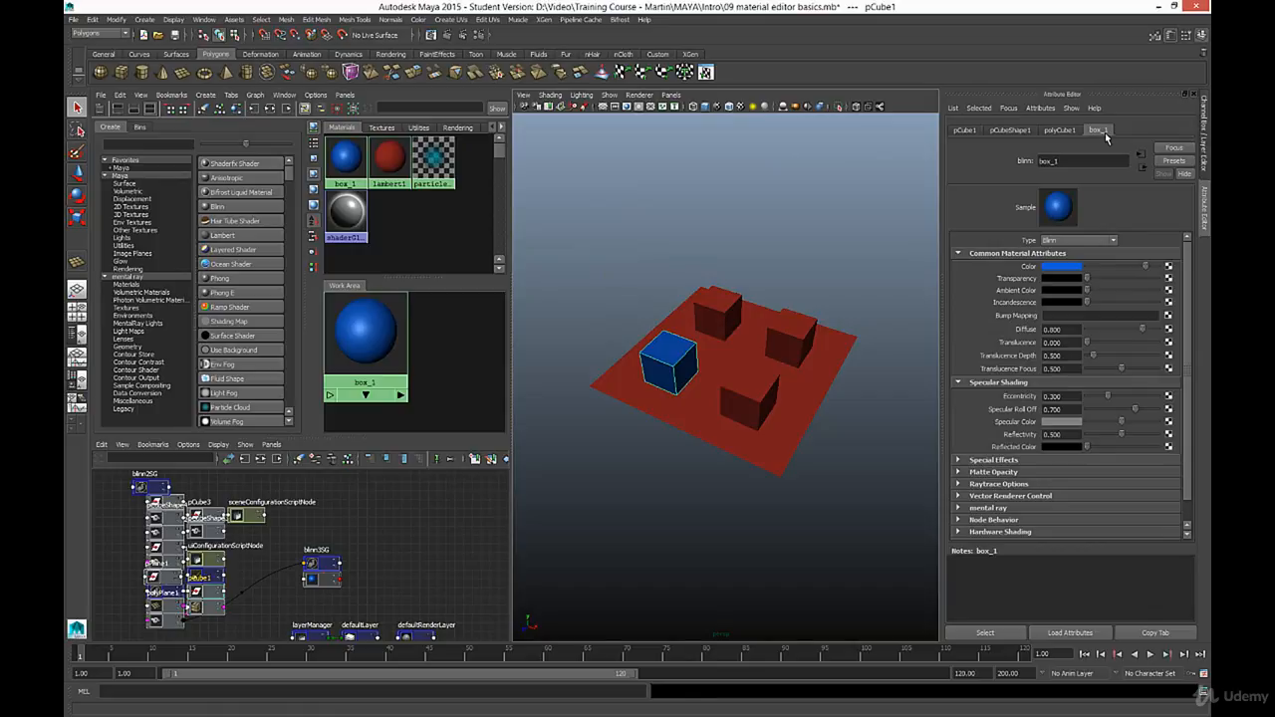
{"action": "left_click", "coordinate": [1040, 161]}
{"action": "type", "text": "material_"}
{"action": "key", "text": "Return"}
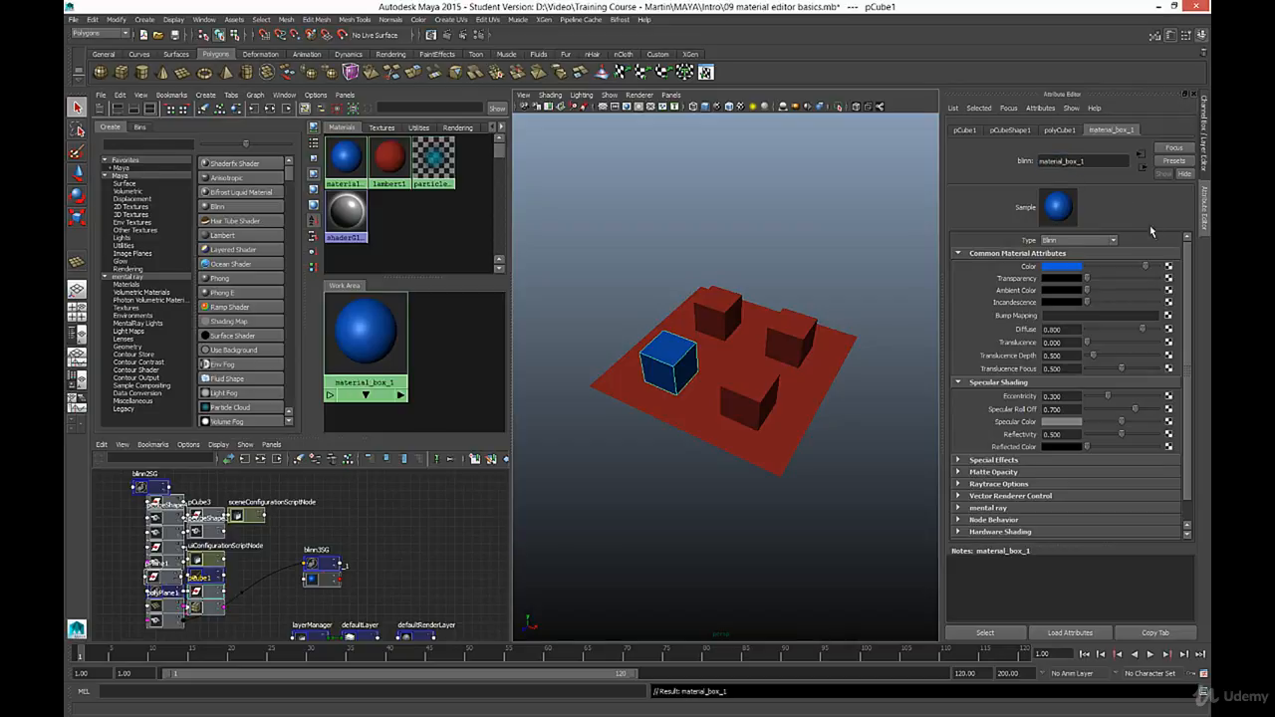
{"action": "left_click", "coordinate": [1113, 242]}
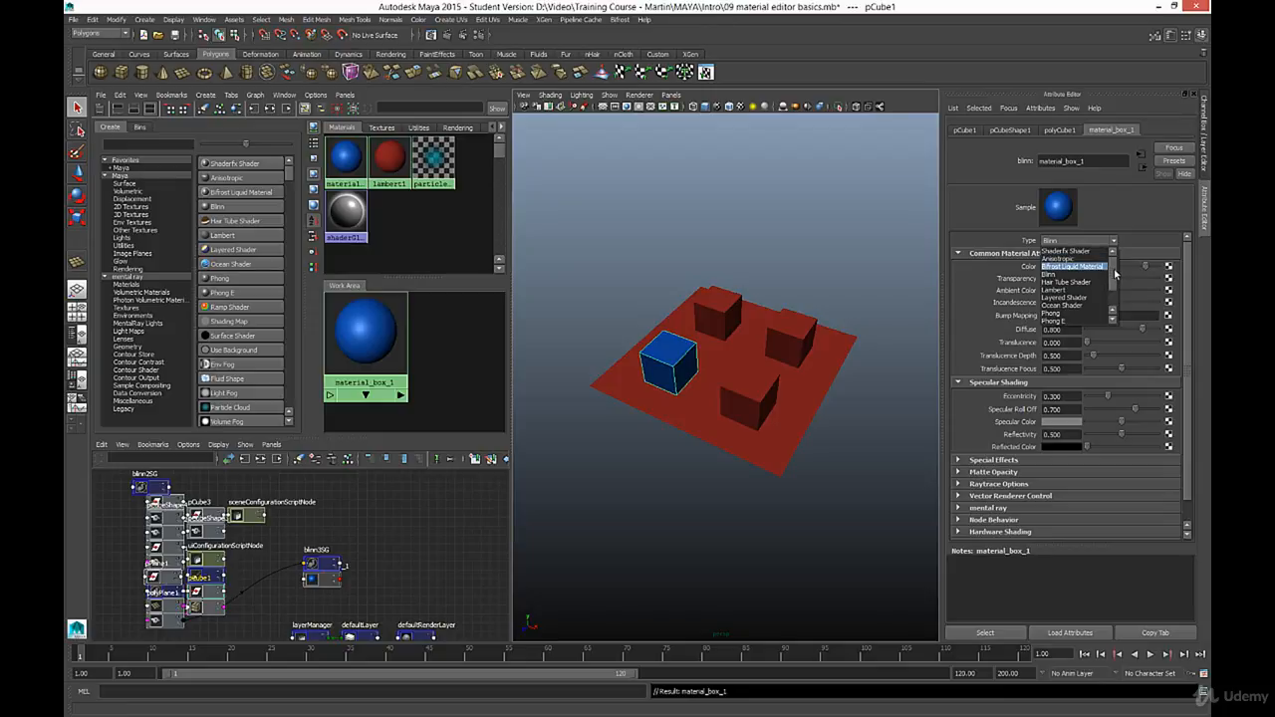
{"action": "mouse_move", "coordinate": [1114, 274]}
{"action": "left_mouse_down"}
{"action": "mouse_move", "coordinate": [1116, 292]}
{"action": "mouse_move", "coordinate": [1116, 267]}
{"action": "left_mouse_up"}
{"action": "left_click", "coordinate": [1129, 230]}
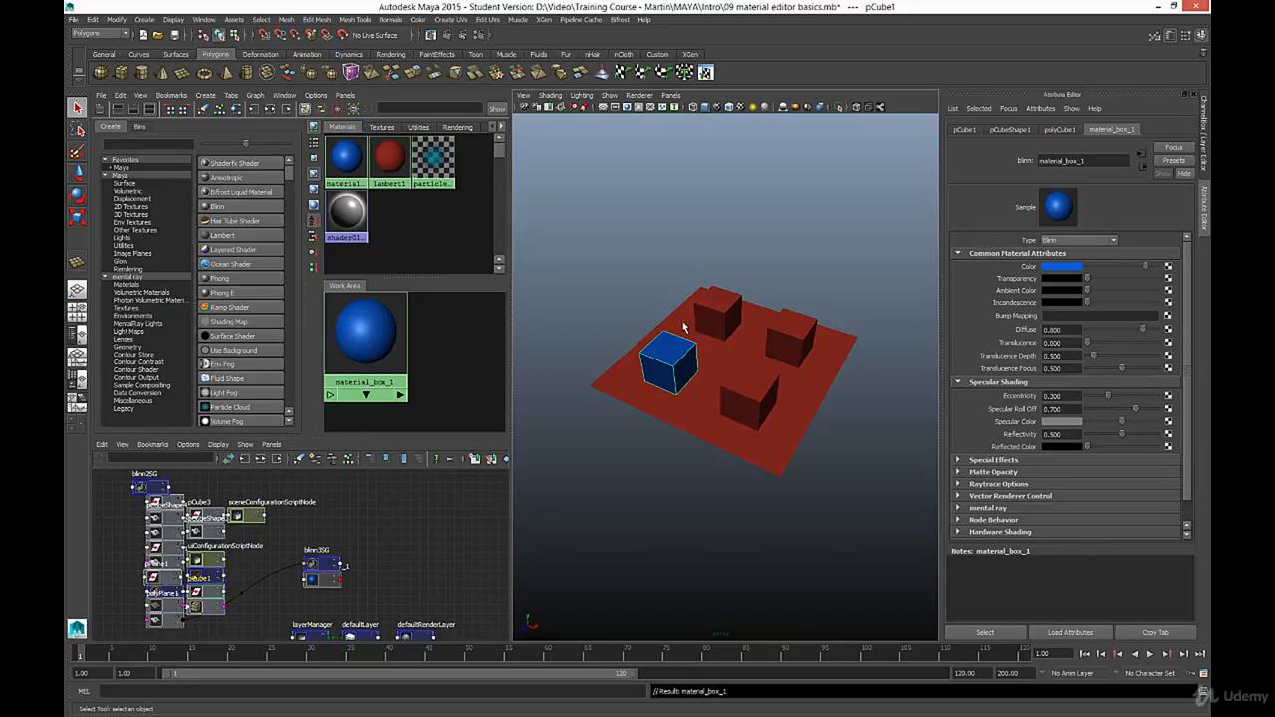
- Create a new Blinn material with nothing selected and name it material_box_2
{"action": "left_click", "coordinate": [727, 310]}
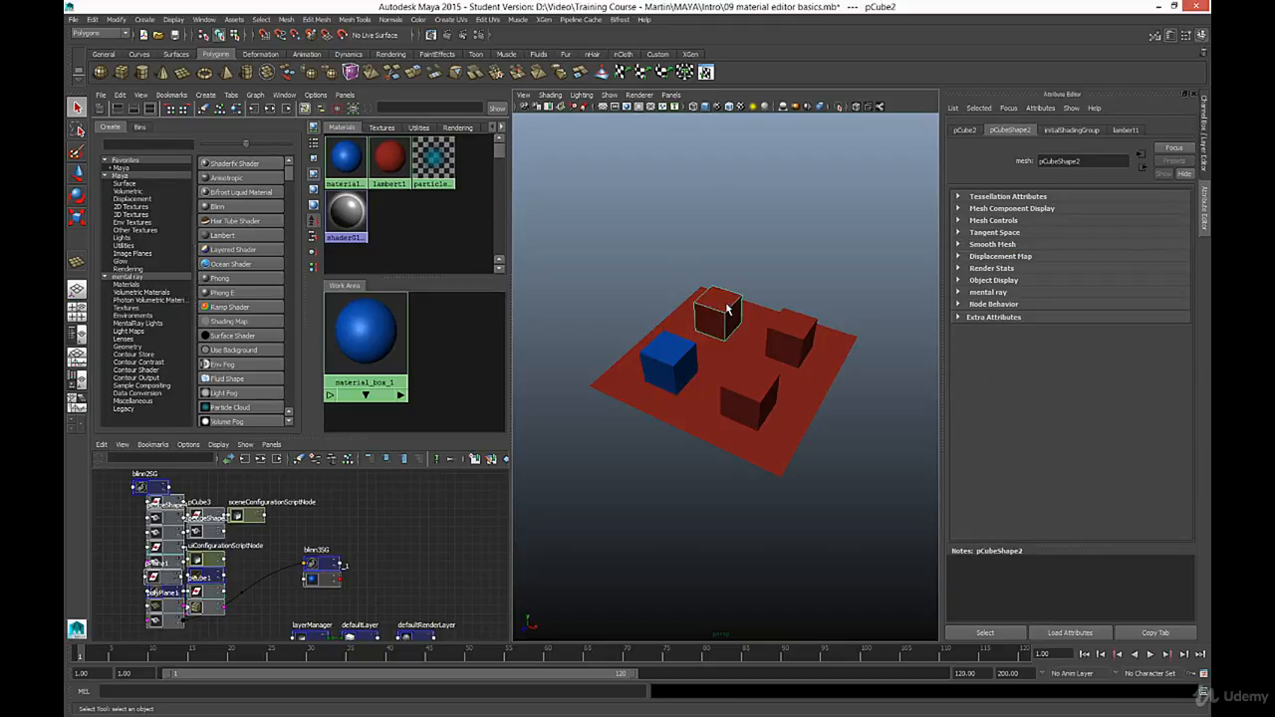
{"action": "left_click", "coordinate": [394, 221]}
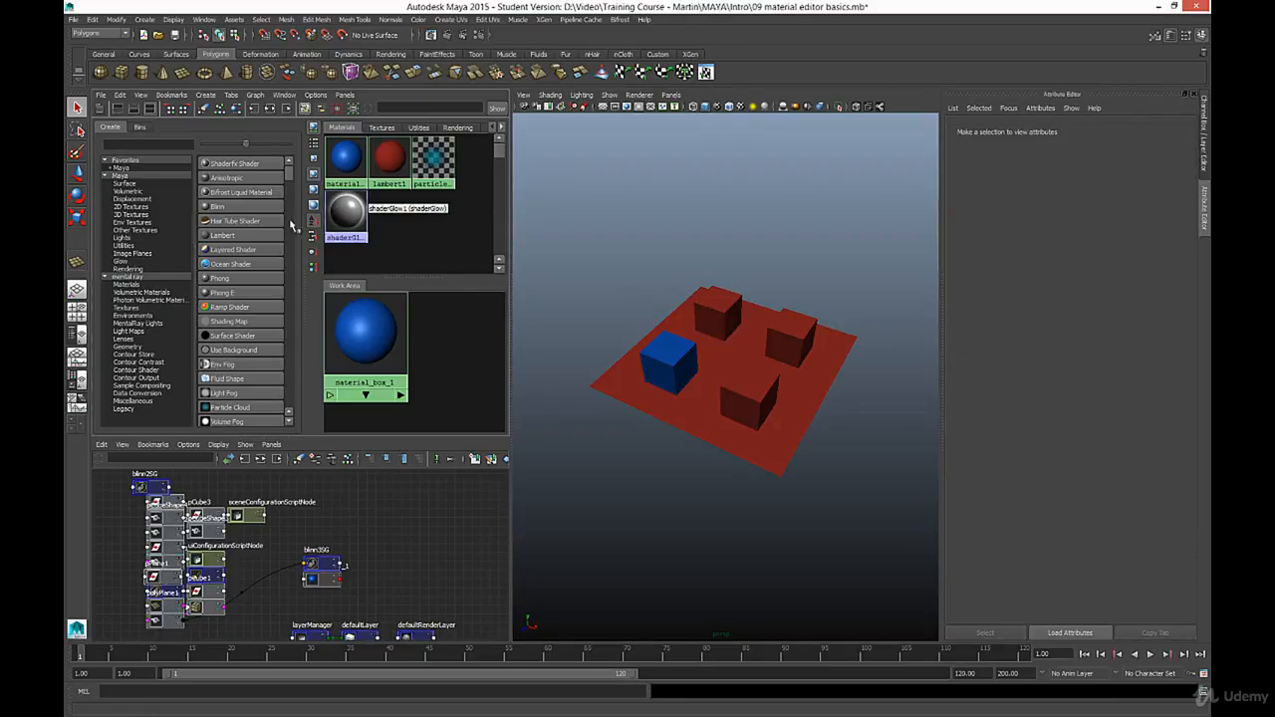
{"action": "left_click", "coordinate": [218, 208]}
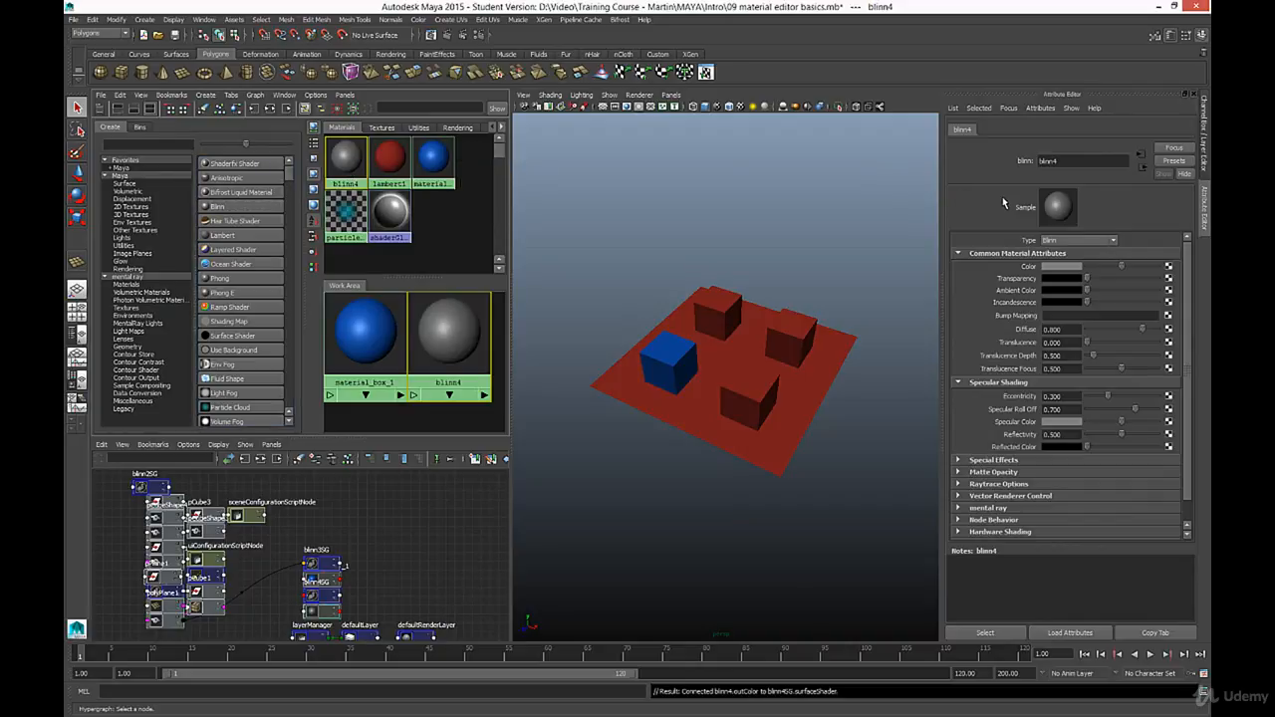
{"action": "double_click", "coordinate": [1052, 161]}
{"action": "type", "text": "material_box_2"}
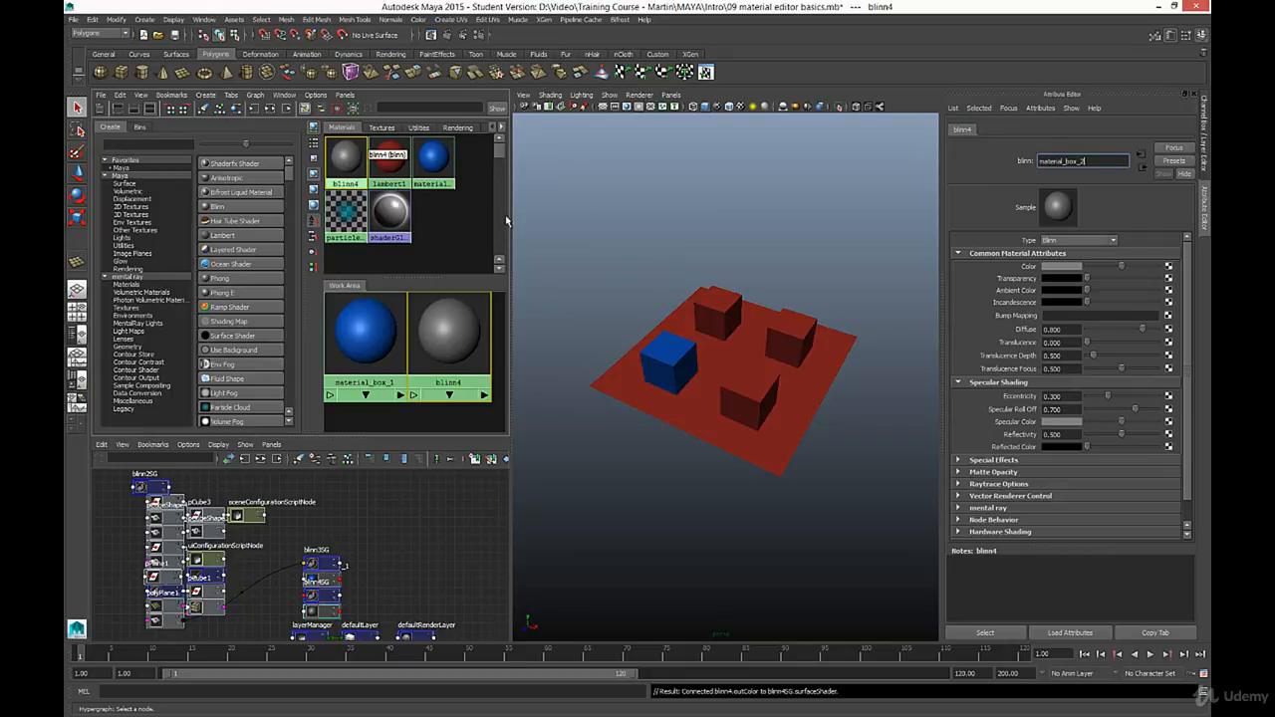
- Assign material_box_2 to the red cube behind the blue one and clear the selection
{"action": "left_click", "coordinate": [716, 310]}
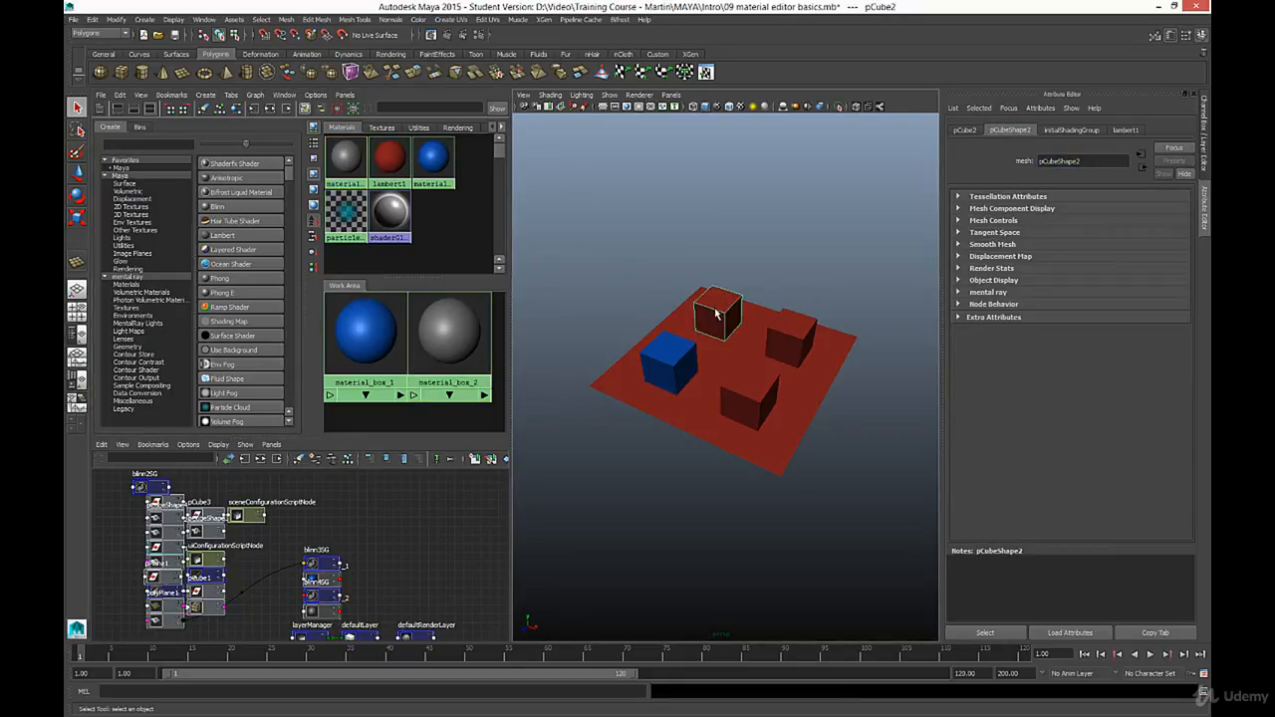
{"action": "right_click", "coordinate": [344, 158]}
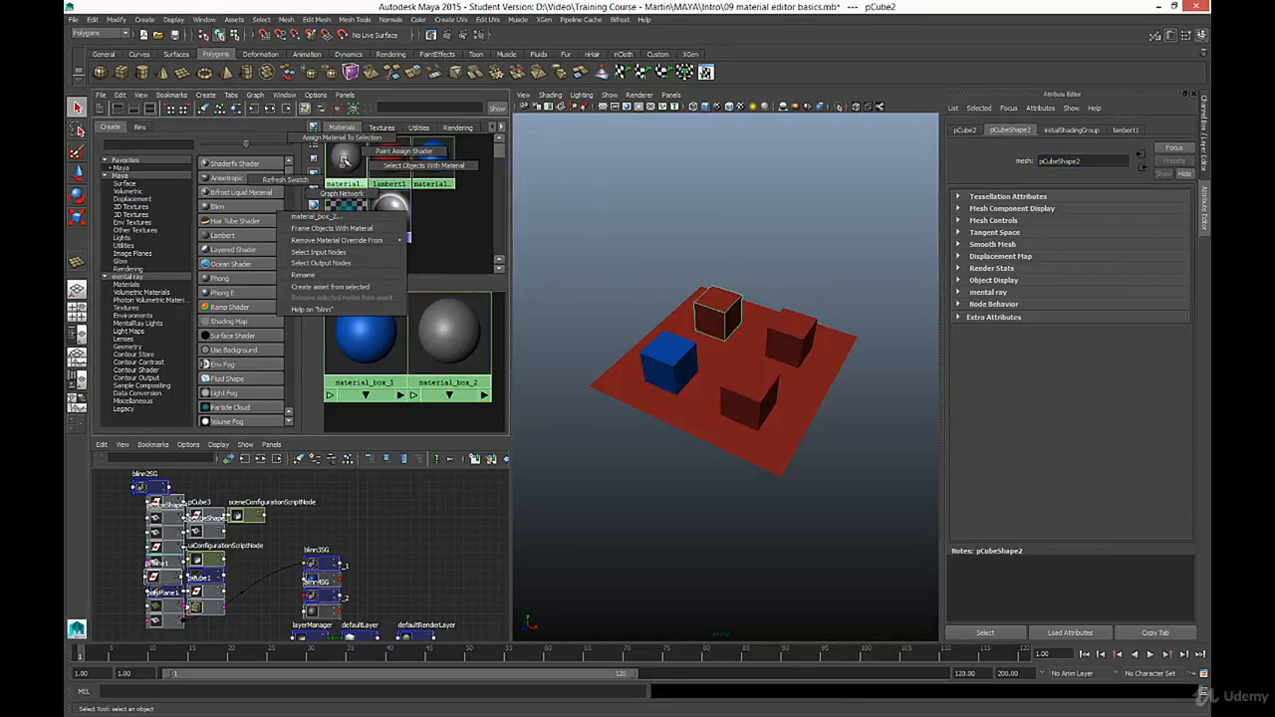
{"action": "left_click", "coordinate": [342, 137]}
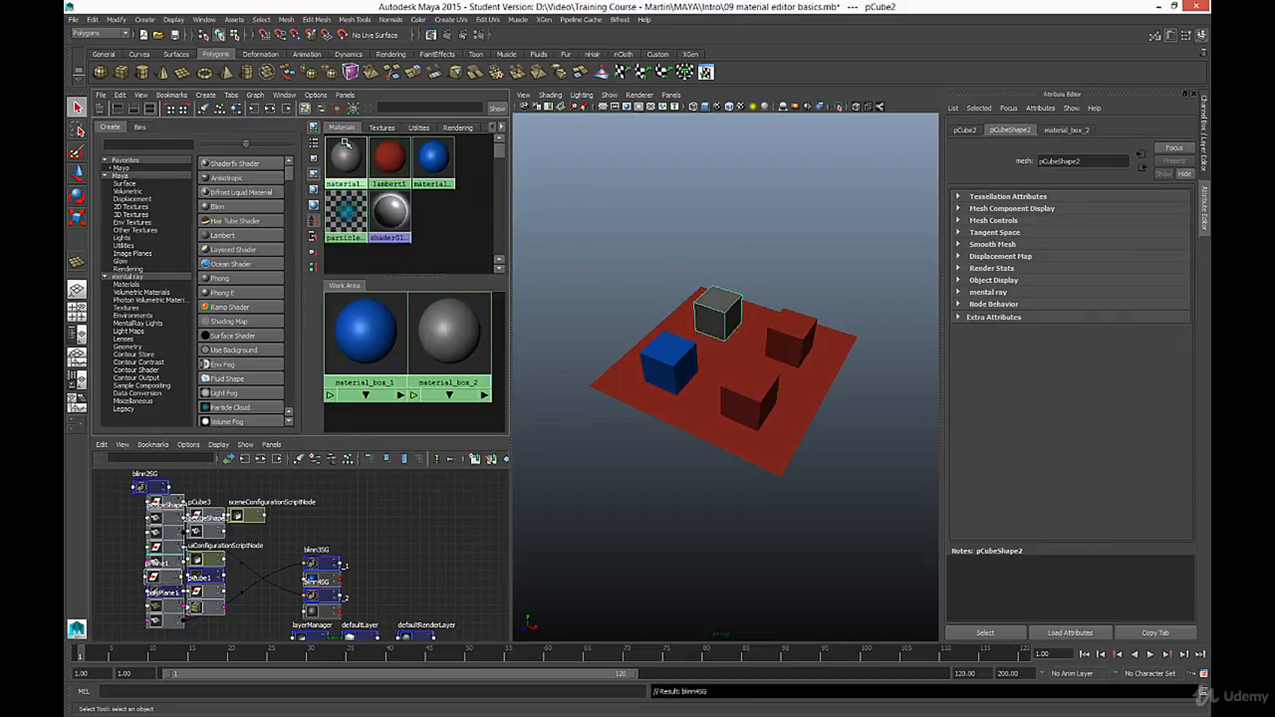
{"action": "left_click", "coordinate": [751, 241]}
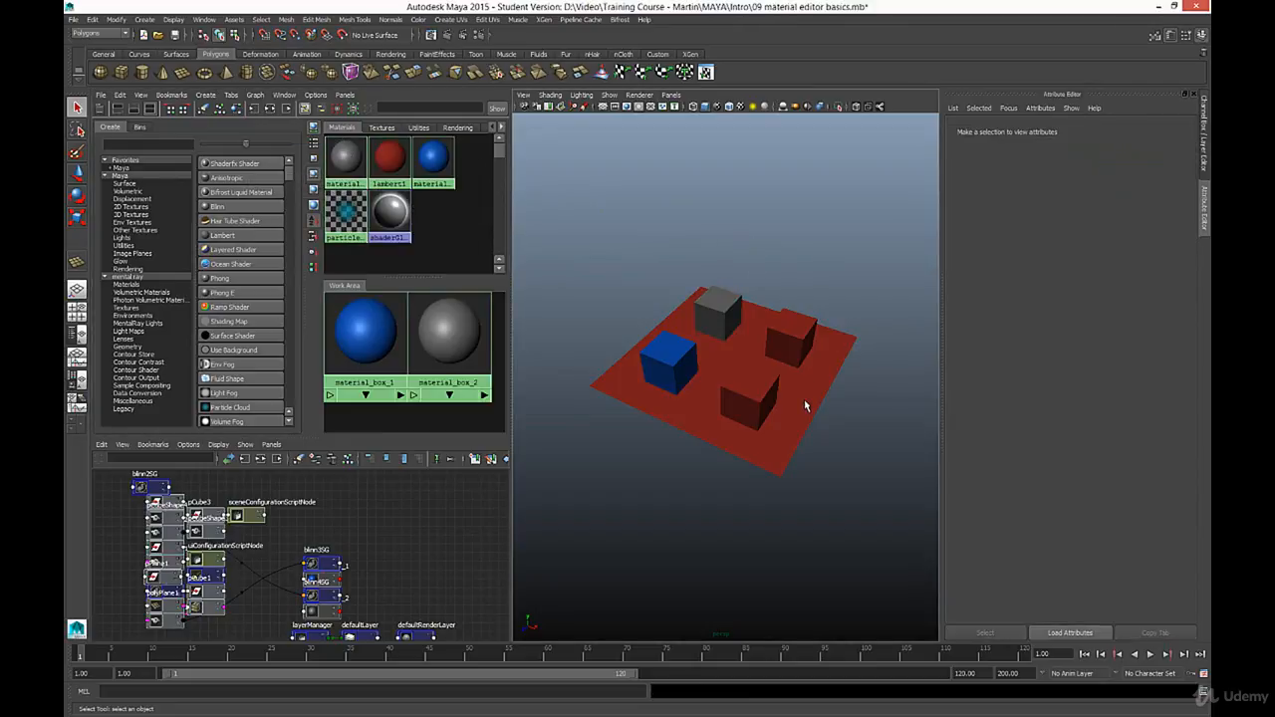
- Create three more Blinn materials for the plane and the two remaining cubes
{"action": "left_click", "coordinate": [218, 206]}
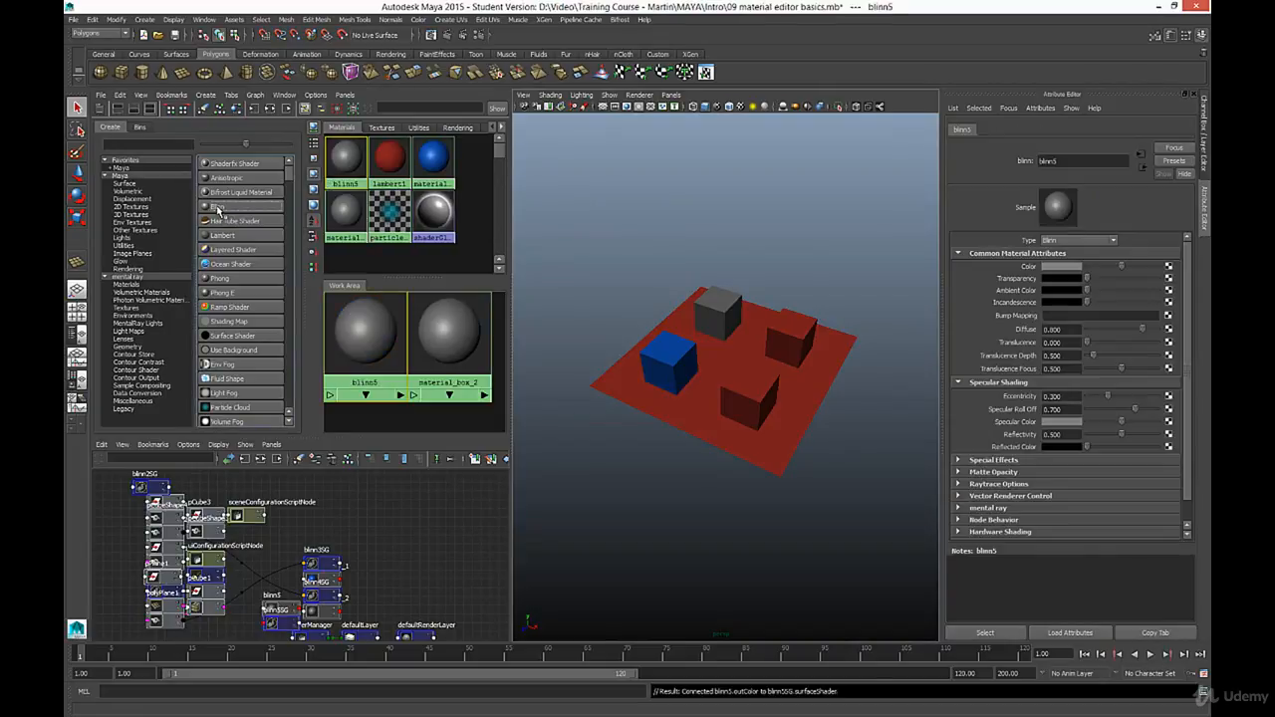
{"action": "left_click", "coordinate": [219, 208]}
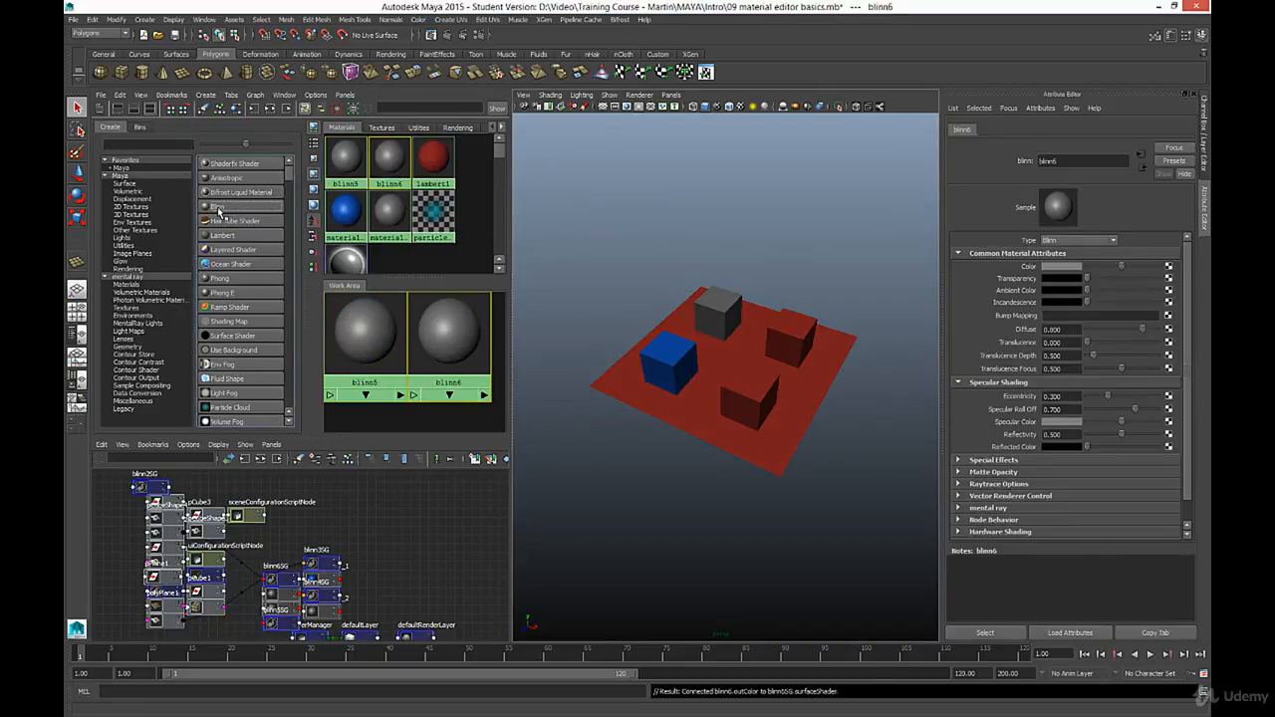
{"action": "left_click", "coordinate": [219, 210]}
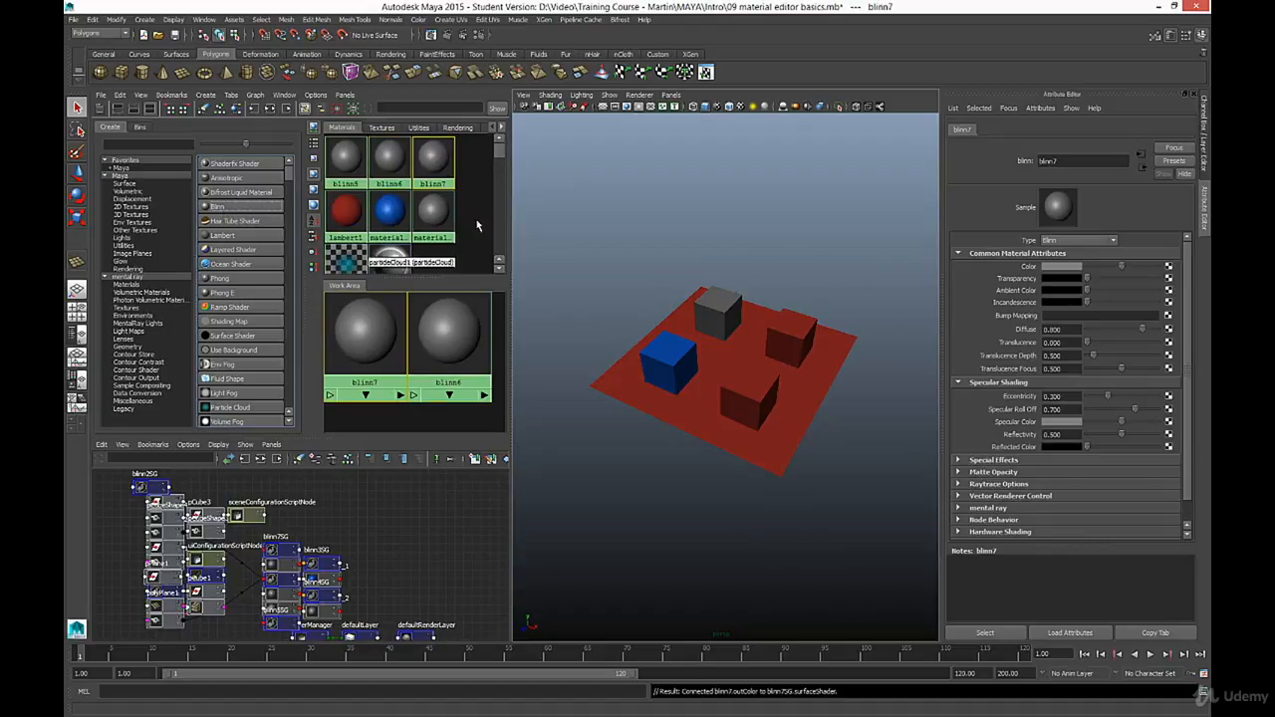
- Rename the blinn5 material to plane
{"action": "left_click", "coordinate": [348, 162]}
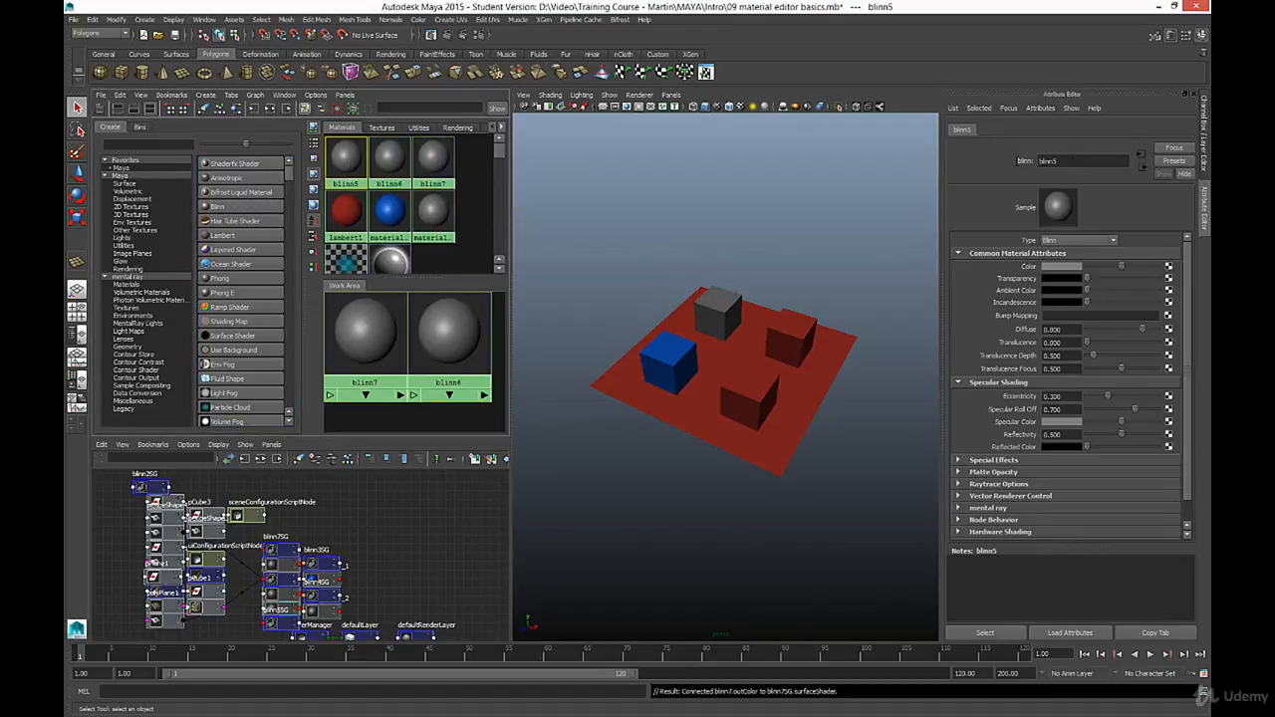
{"action": "double_click", "coordinate": [1040, 161]}
{"action": "type", "text": "plane"}
{"action": "key", "text": "Return"}
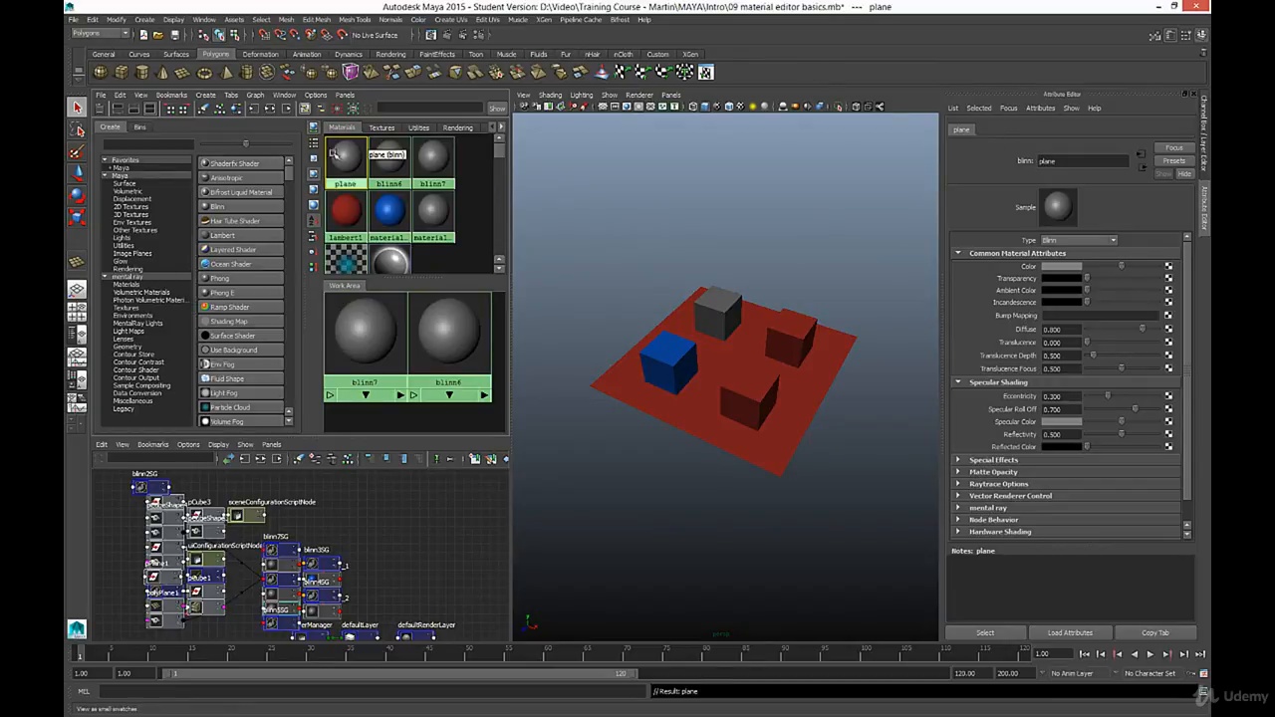
- Assign the plane material to the ground plane beneath the cubes
{"action": "left_click", "coordinate": [679, 410]}
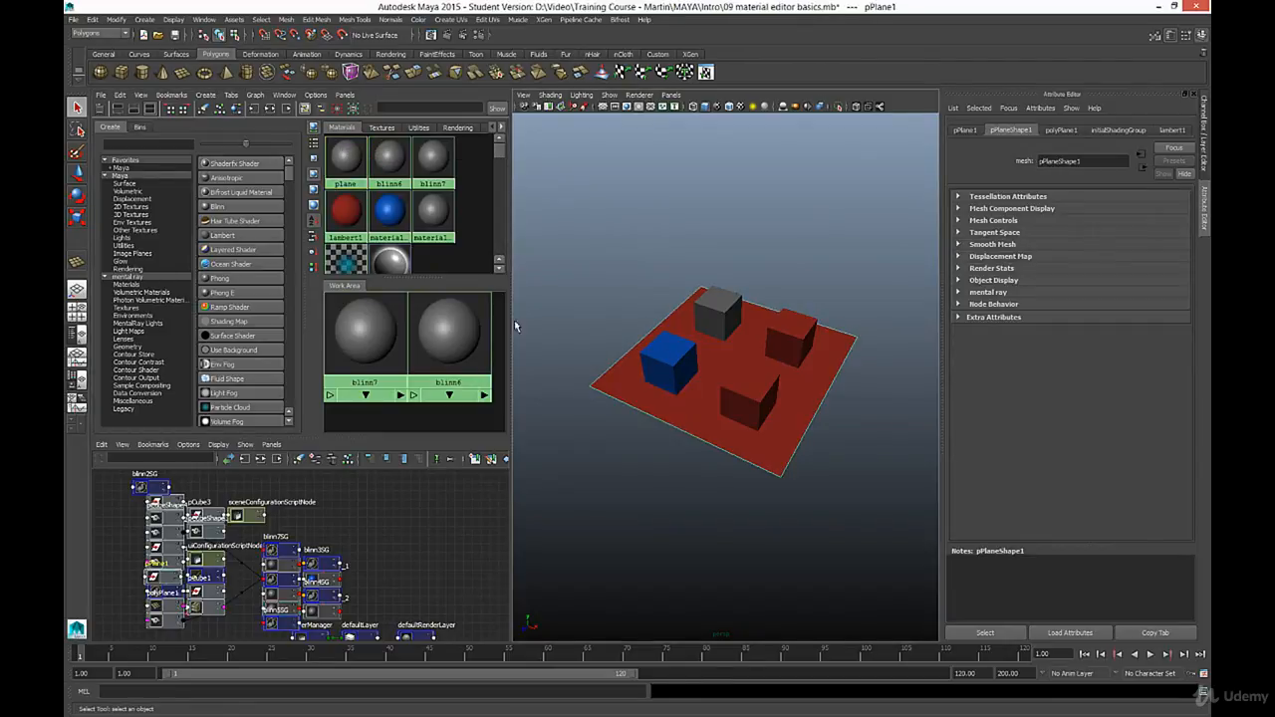
{"action": "right_click", "coordinate": [346, 157]}
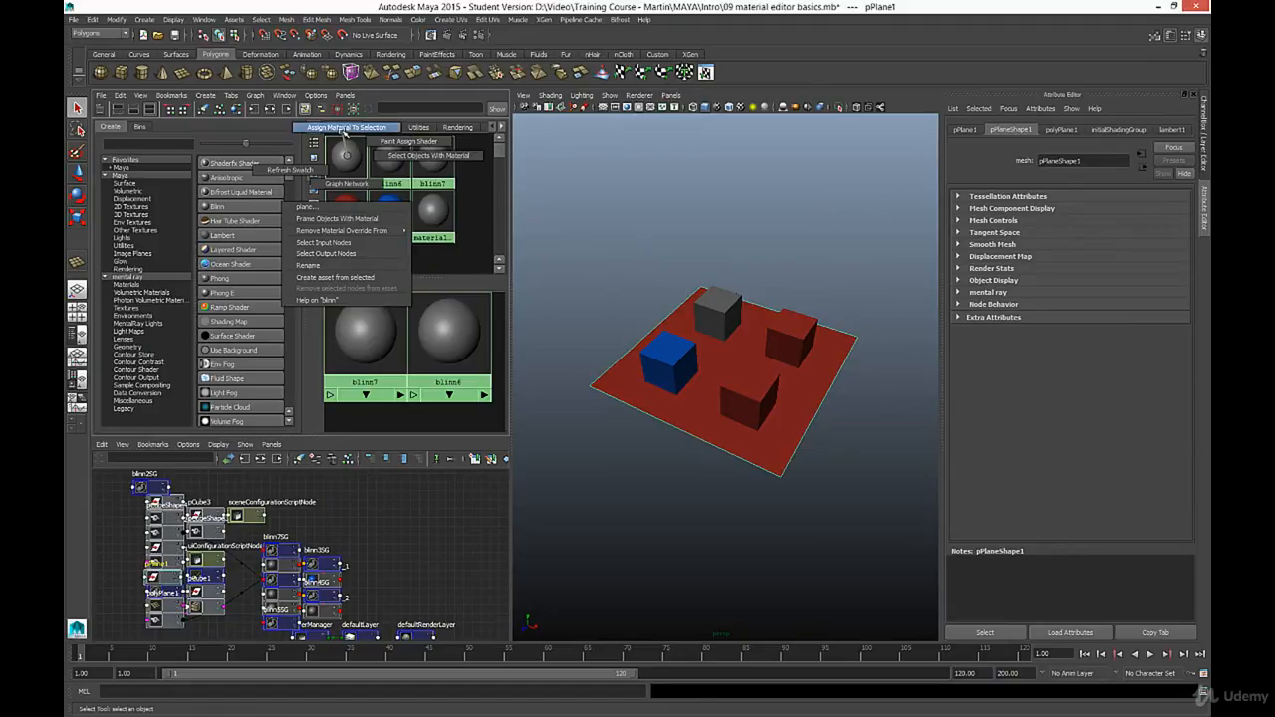
{"action": "left_click", "coordinate": [347, 128]}
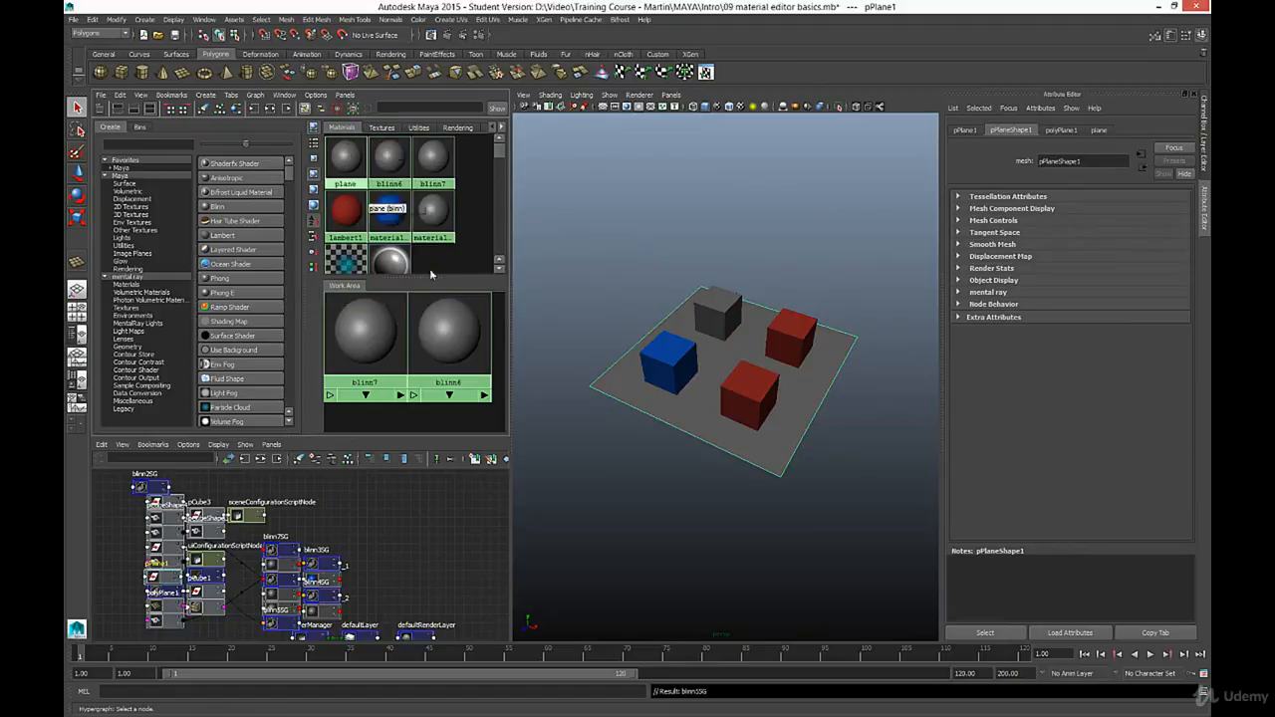
- Set the color of the plane material to green, about hue 118, saturation 0.745 and value 0.647
{"action": "left_click", "coordinate": [1098, 130]}
{"action": "left_click", "coordinate": [1067, 269]}
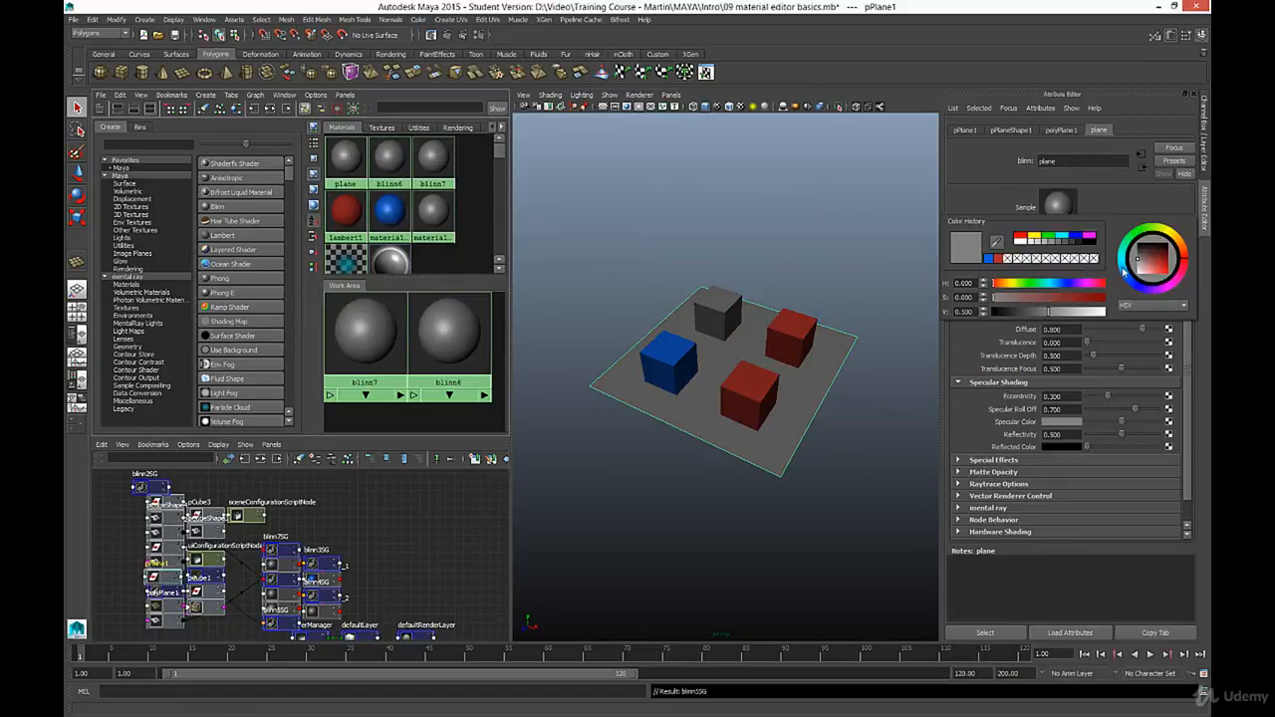
{"action": "left_click", "coordinate": [1159, 265]}
{"action": "left_click", "coordinate": [1136, 239]}
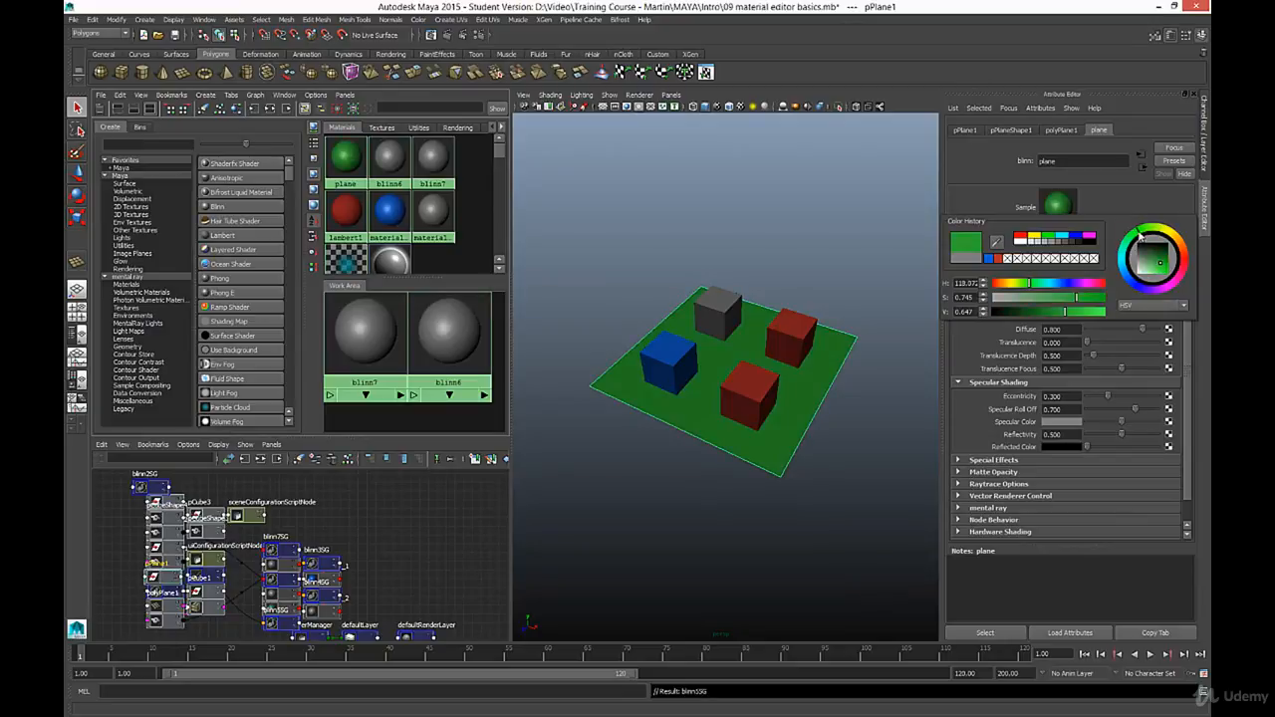
- Rename the blinn6 material to material_box_3
{"action": "left_click", "coordinate": [390, 163]}
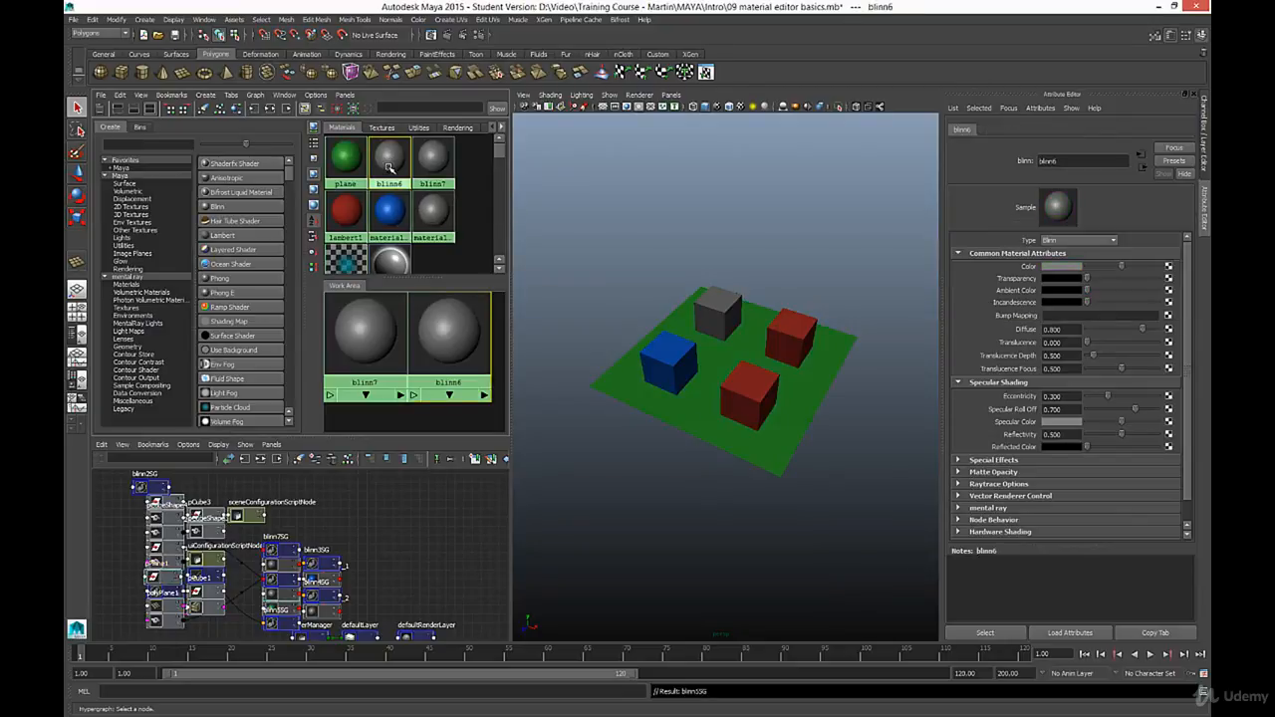
{"action": "left_click_drag", "start_coordinate": [1080, 162], "coordinate": [953, 165]}
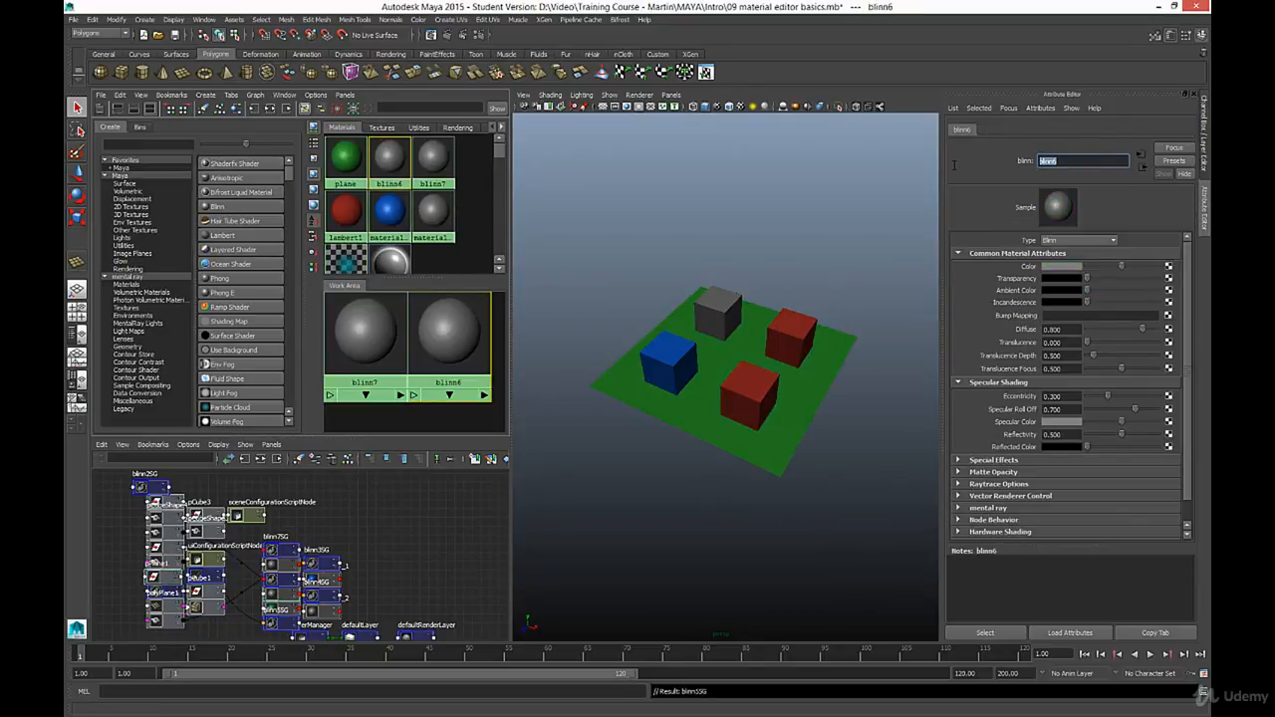
{"action": "type", "text": "material_box_3"}
{"action": "key", "text": "Return"}
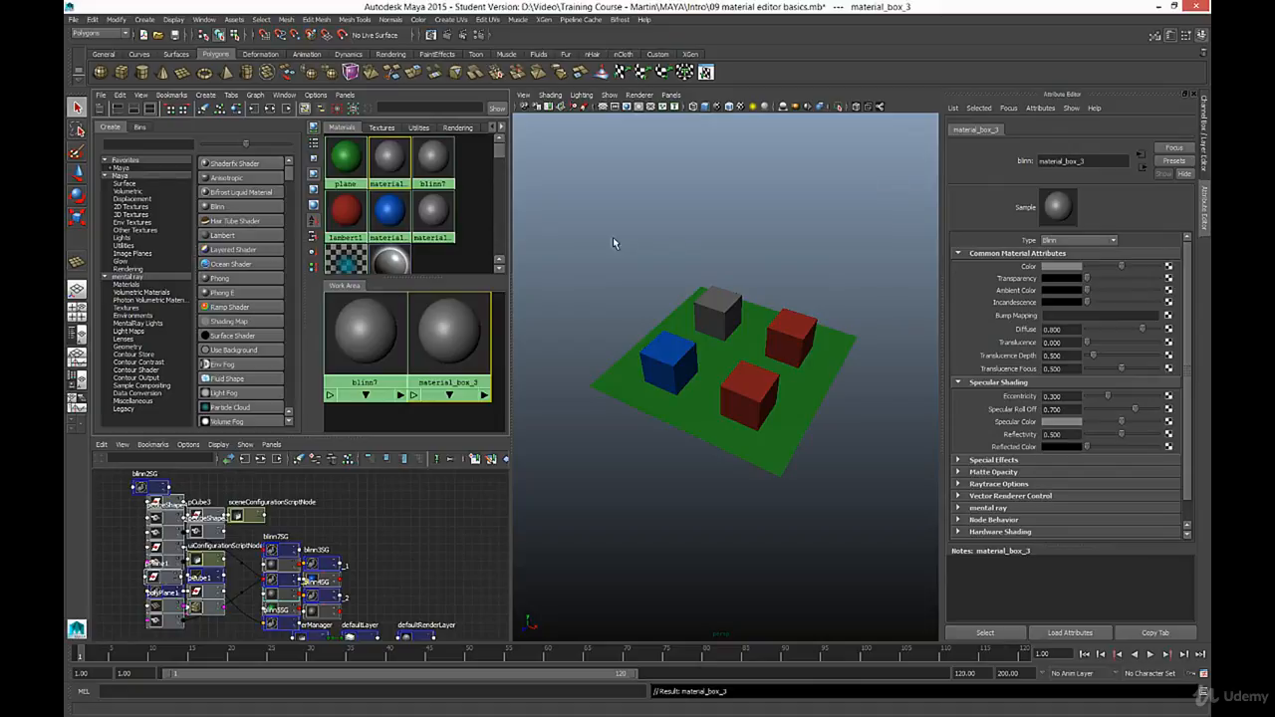
- Set the color of material_box_3 to bright yellow
{"action": "left_click", "coordinate": [1066, 269]}
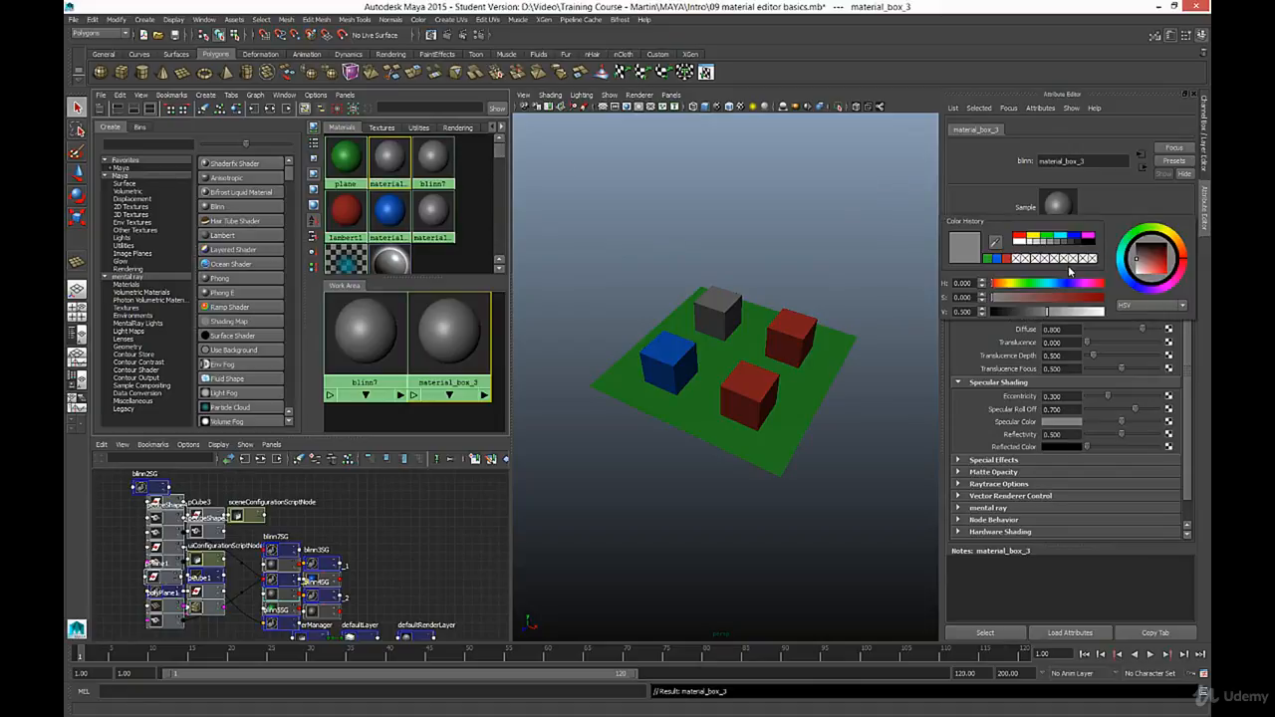
{"action": "left_click_drag", "start_coordinate": [1154, 264], "coordinate": [1165, 271]}
{"action": "left_click", "coordinate": [1172, 234]}
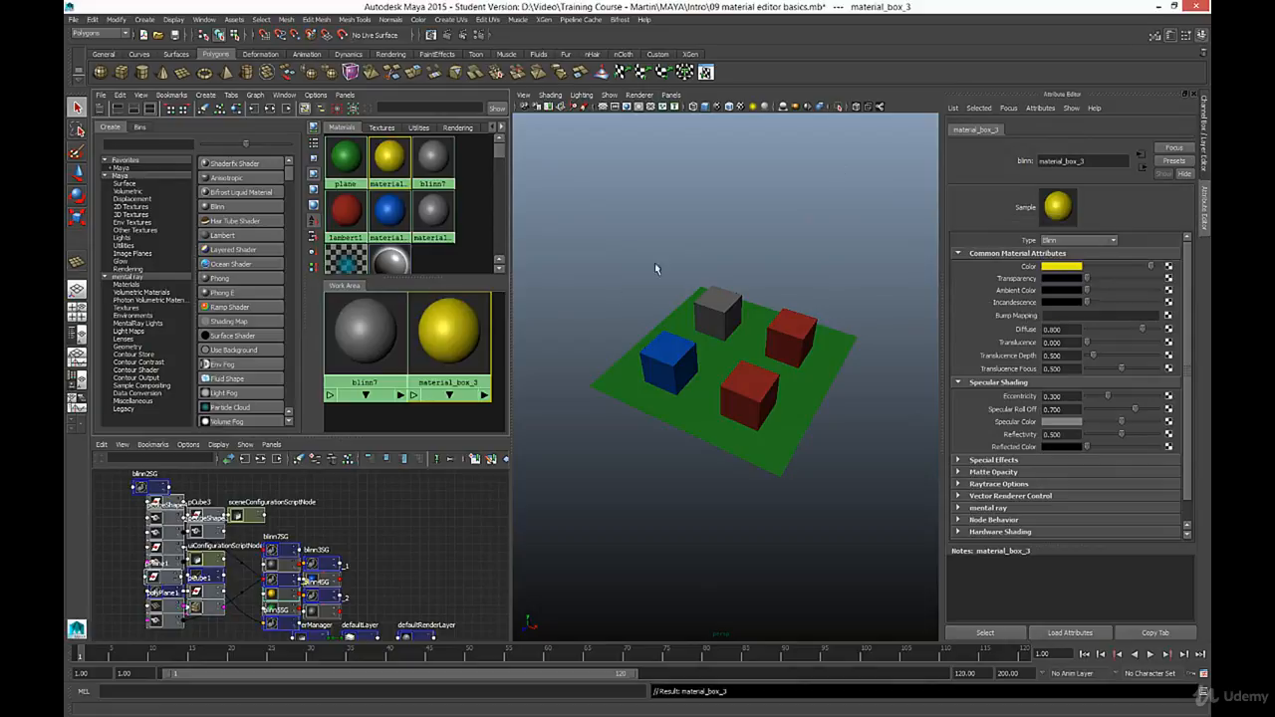
- Assign material_box_3 to the rightmost red cube on the plane
{"action": "left_click", "coordinate": [795, 334]}
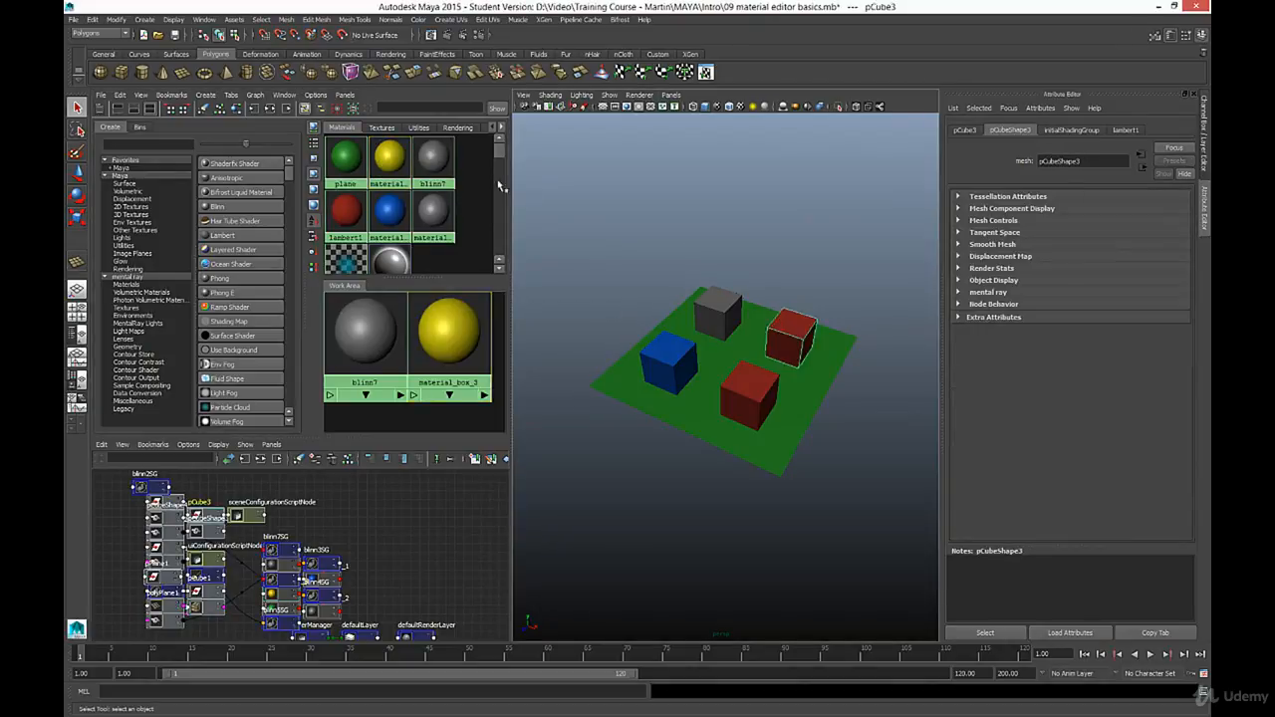
{"action": "right_click", "coordinate": [388, 157]}
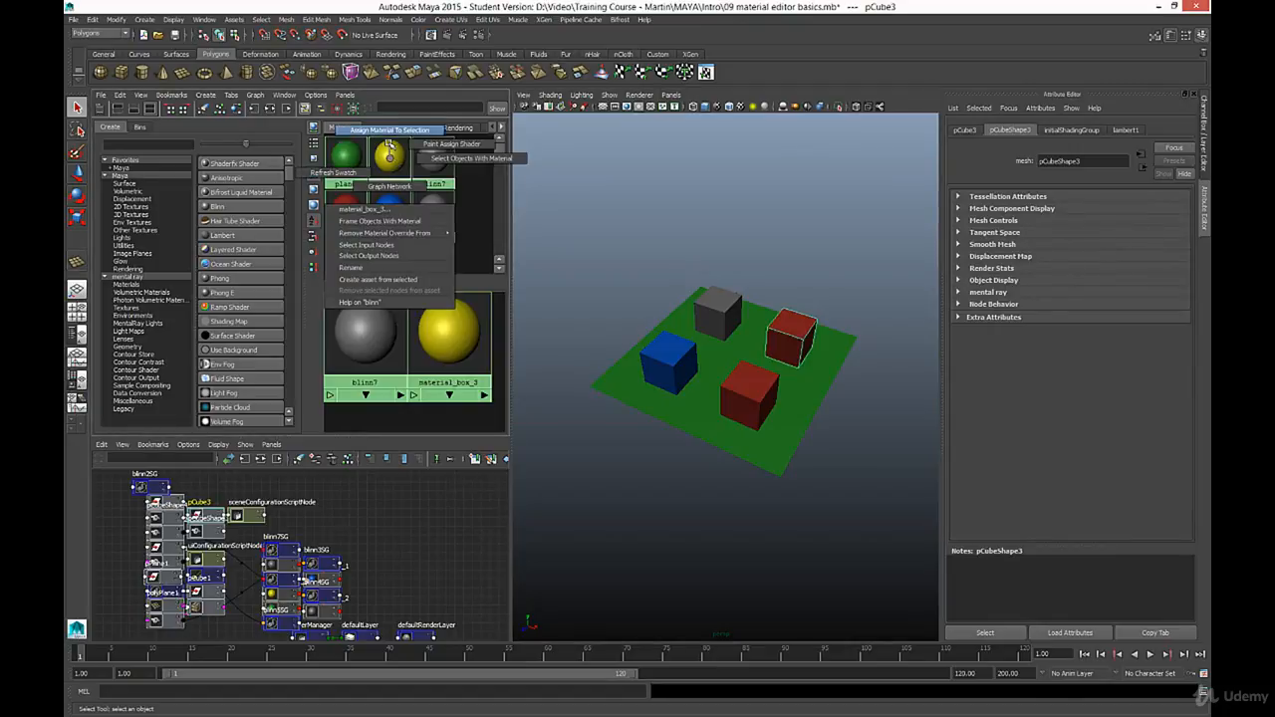
{"action": "left_click", "coordinate": [388, 129]}
- Rename the blinn7 material to material_box_4
{"action": "left_click", "coordinate": [433, 158]}
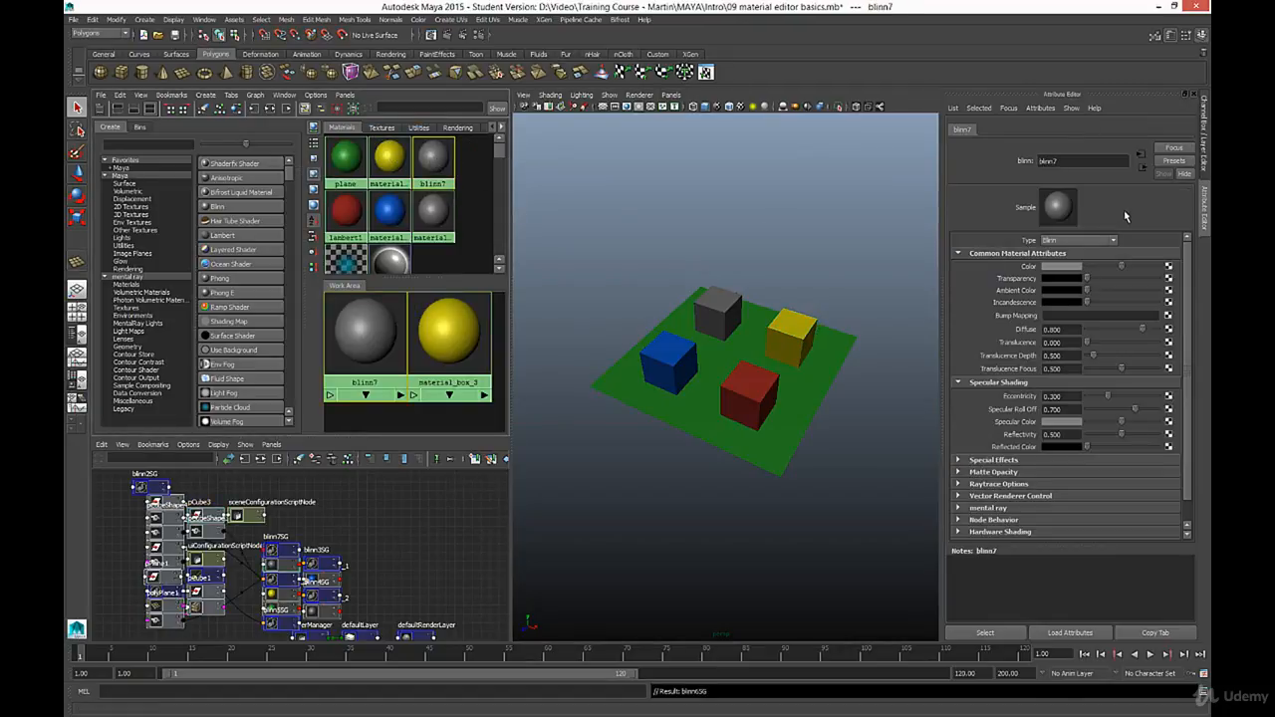
{"action": "left_click", "coordinate": [1075, 160]}
{"action": "type", "text": "material_box_4"}
{"action": "key", "text": "Return"}
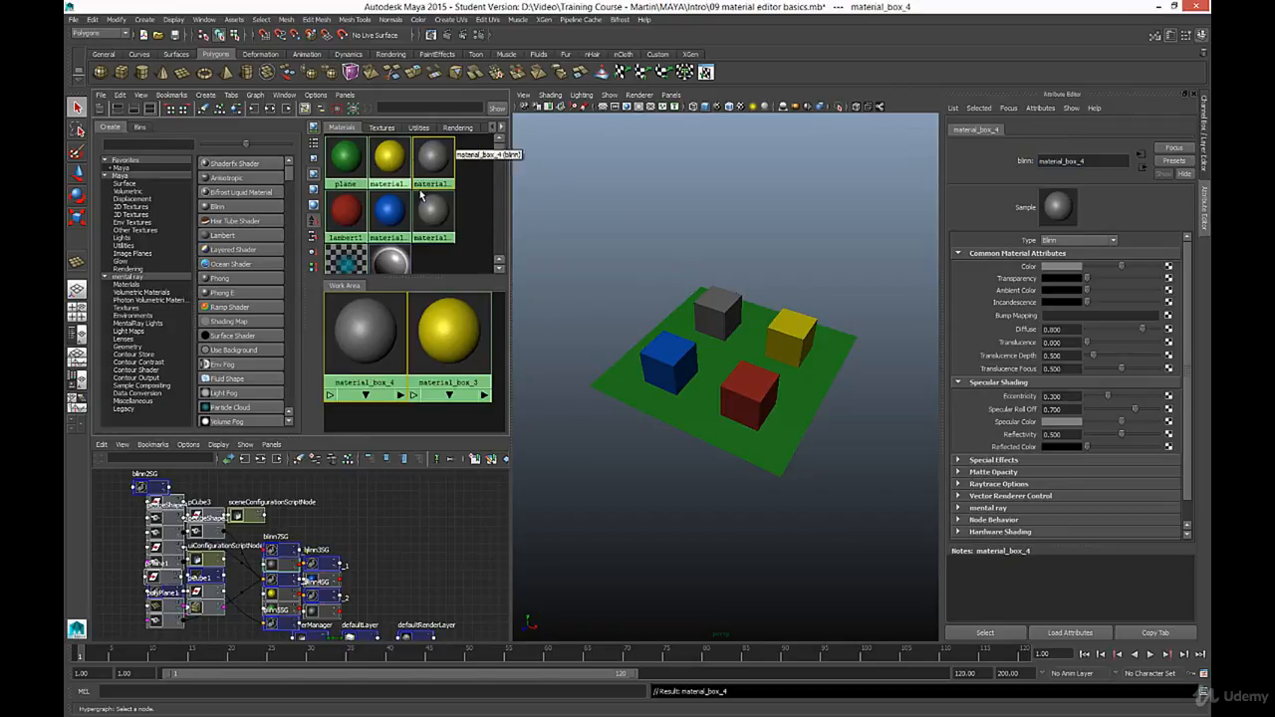
- Assign material_box_4 to the front cube, the last one still using the default red material
{"action": "left_click", "coordinate": [763, 396]}
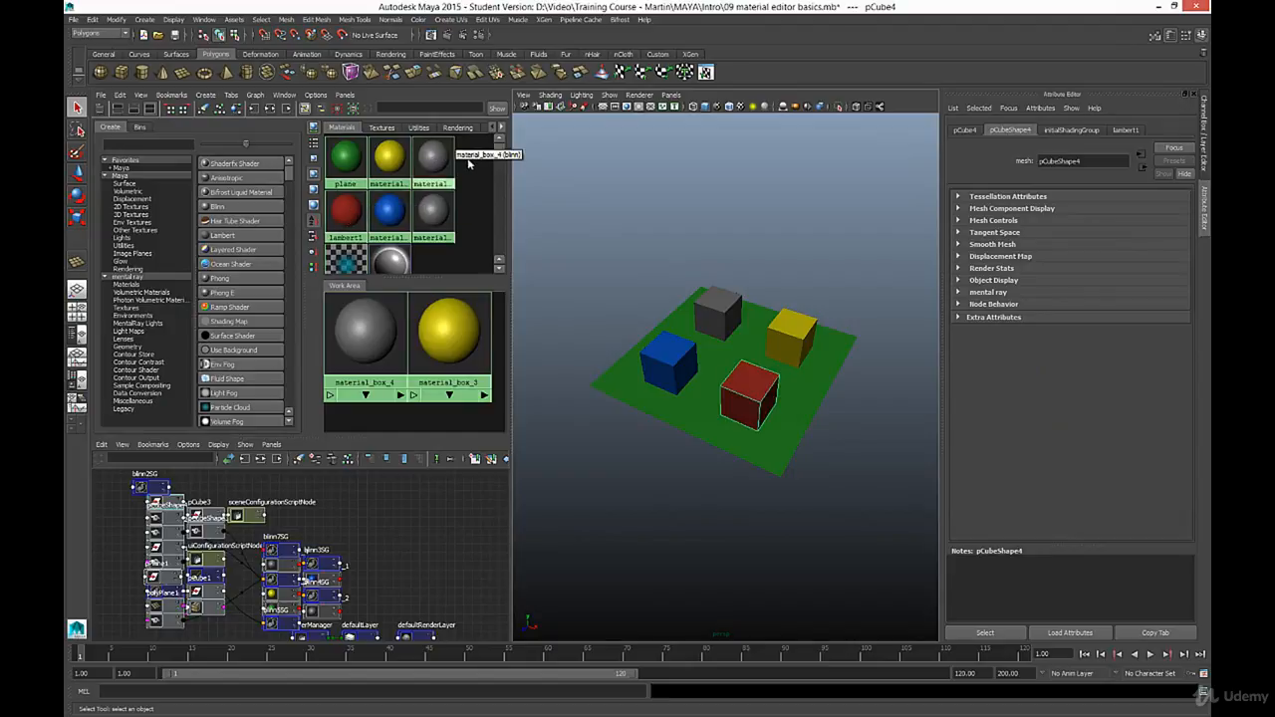
{"action": "right_click", "coordinate": [434, 156]}
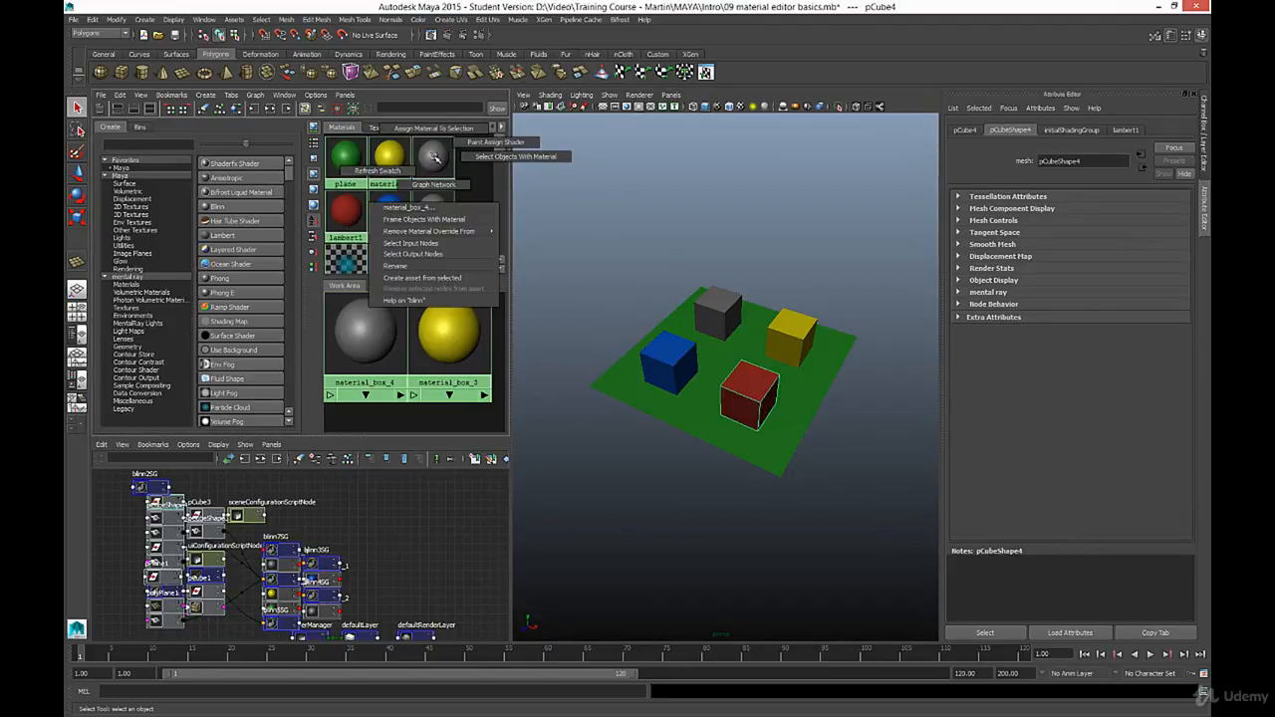
{"action": "left_click", "coordinate": [434, 127]}
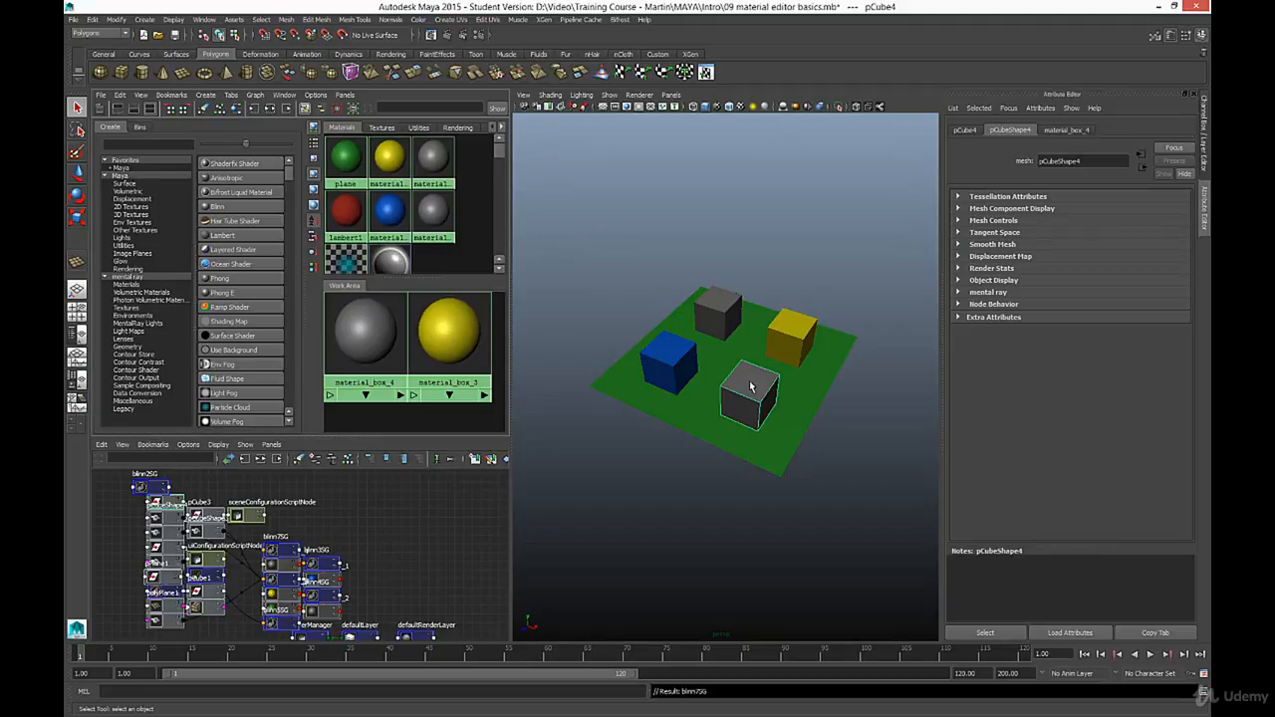
- Set the color of material_box_4 to bright red and clear the selection
{"action": "left_click", "coordinate": [1067, 131]}
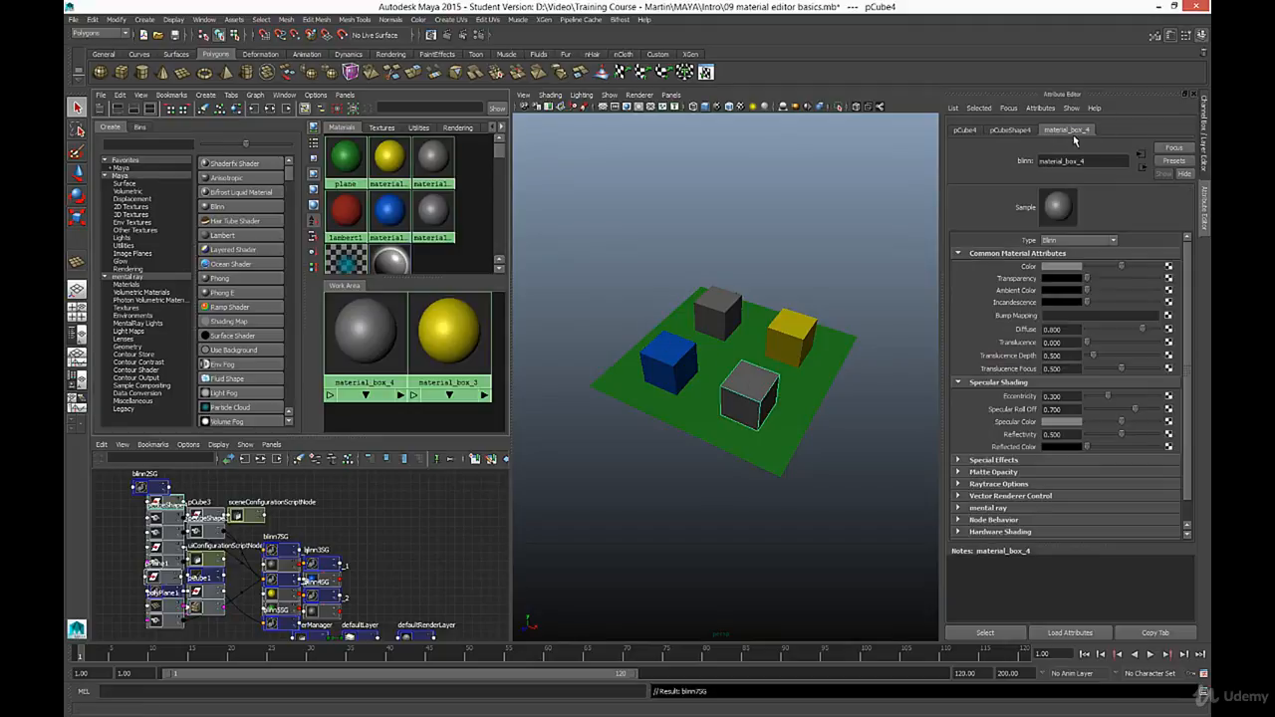
{"action": "left_click", "coordinate": [1064, 267]}
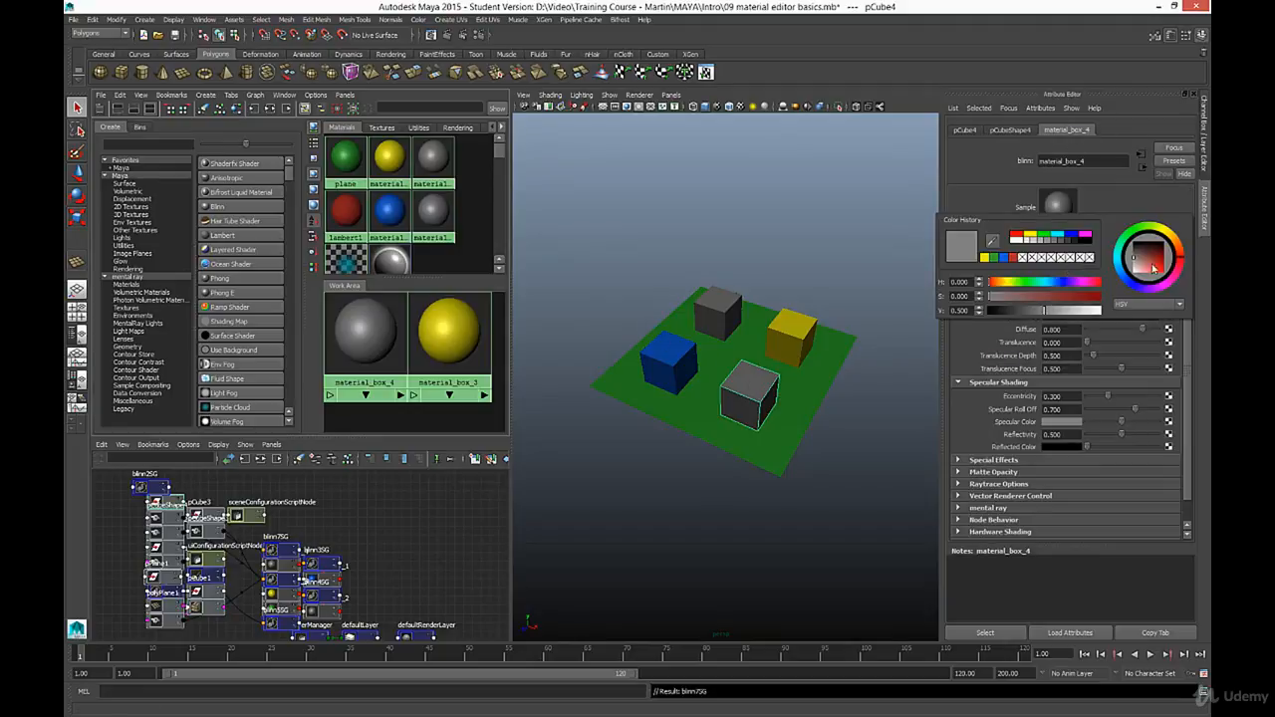
{"action": "left_click_drag", "start_coordinate": [1158, 269], "coordinate": [1177, 287]}
{"action": "left_click", "coordinate": [895, 430]}
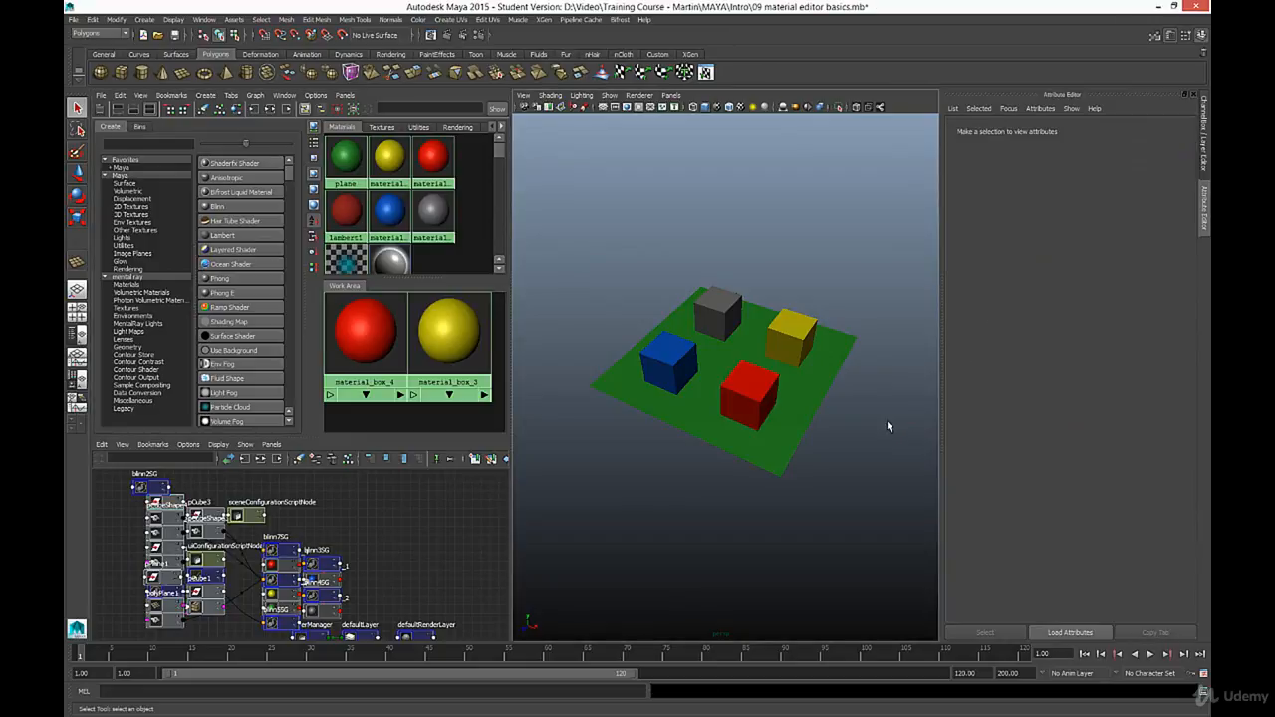
- Select the blue cube to view the attributes of its assigned material
{"action": "scroll", "coordinate": [798, 426], "scroll_direction": "up", "scroll_amount": 5}
{"action": "scroll", "coordinate": [799, 420], "scroll_direction": "down", "scroll_amount": 6}
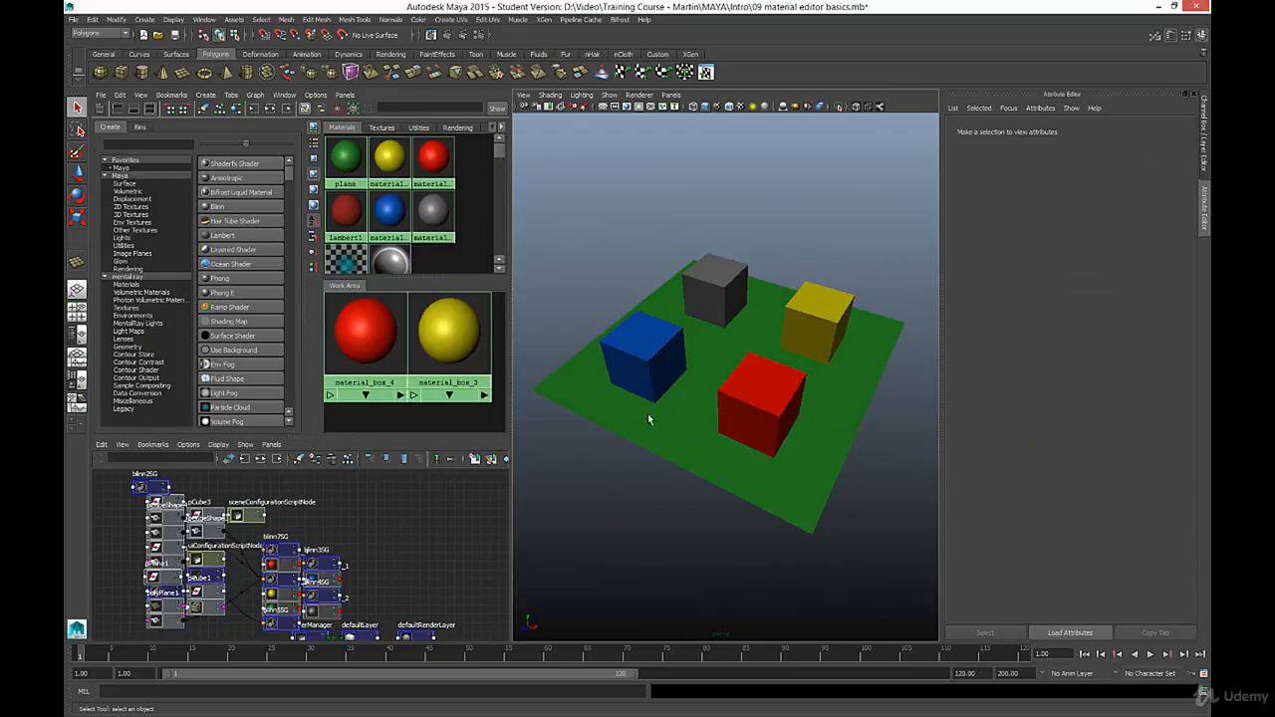
{"action": "left_click", "coordinate": [646, 360]}
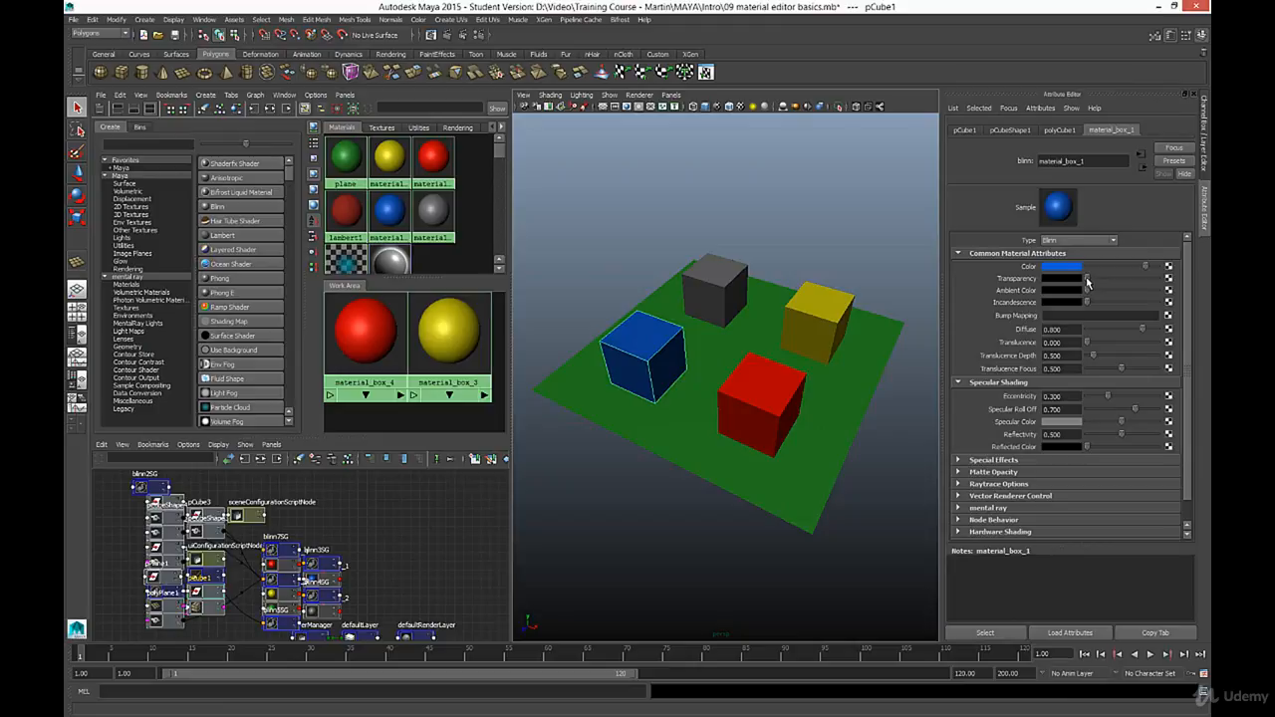
- Try deleting the green plane material and undo the deletion
{"action": "left_click", "coordinate": [342, 157]}
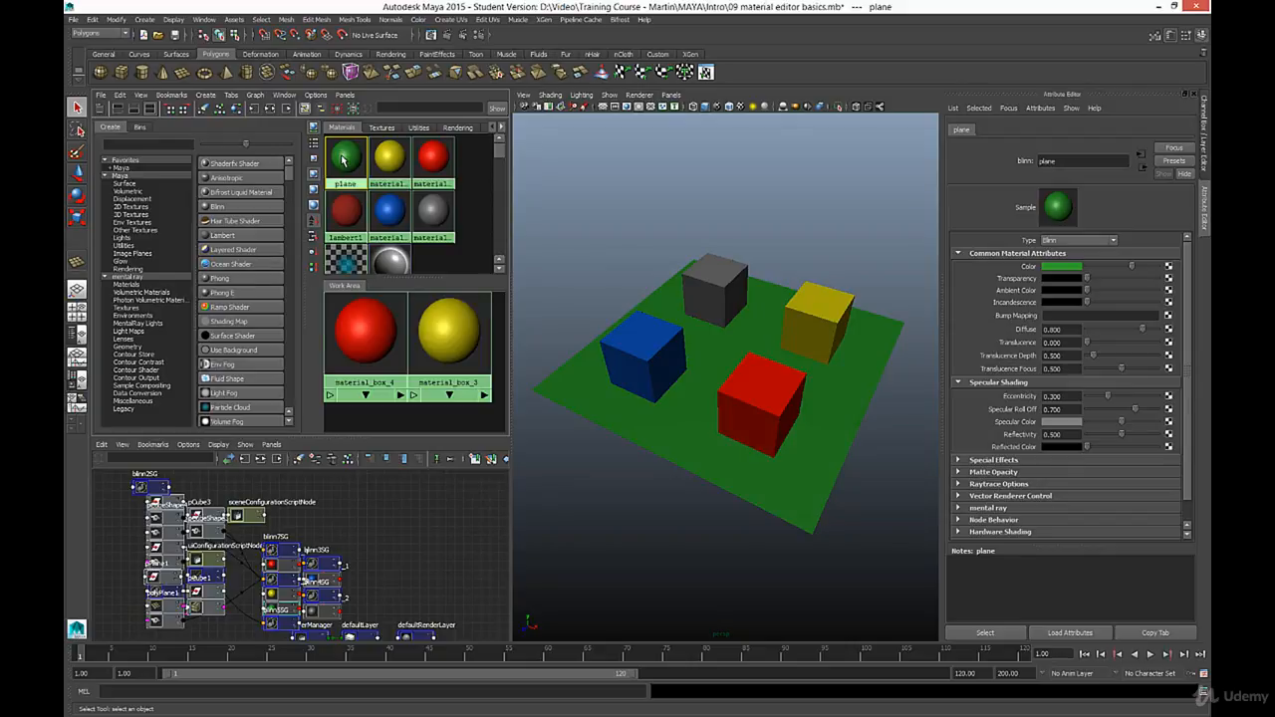
{"action": "key", "text": "Delete"}
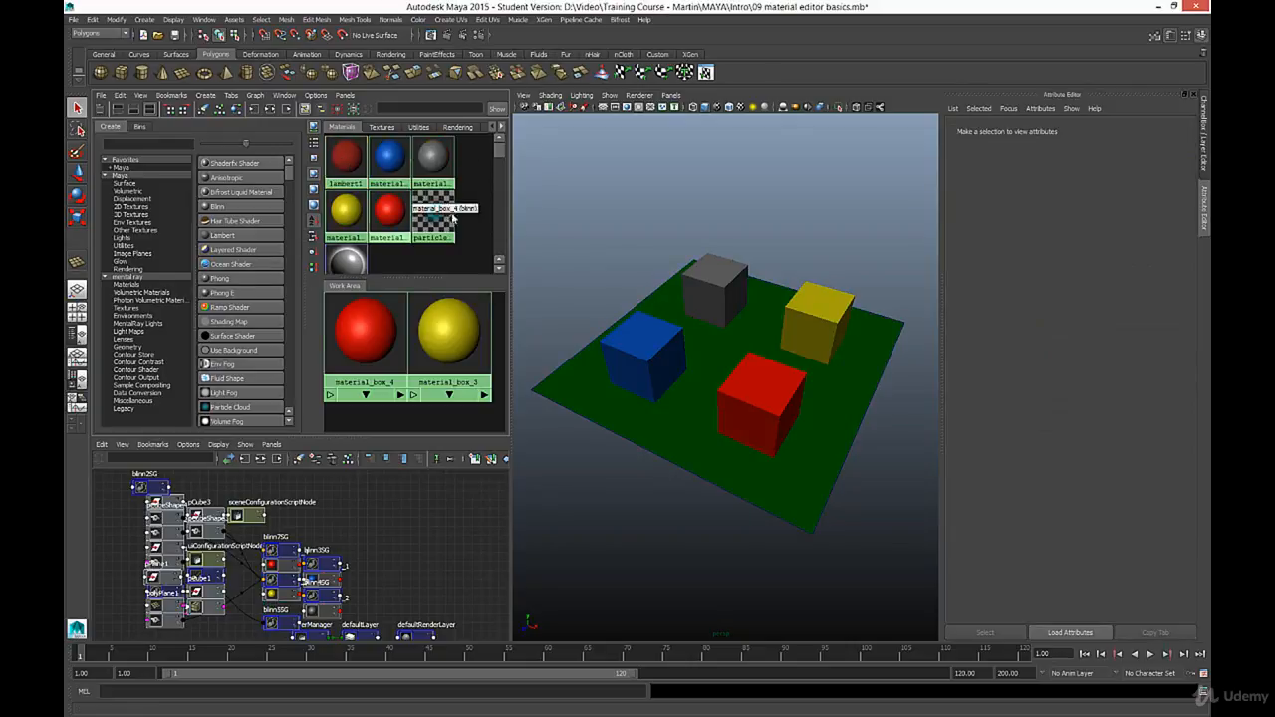
{"action": "left_click", "coordinate": [347, 161]}
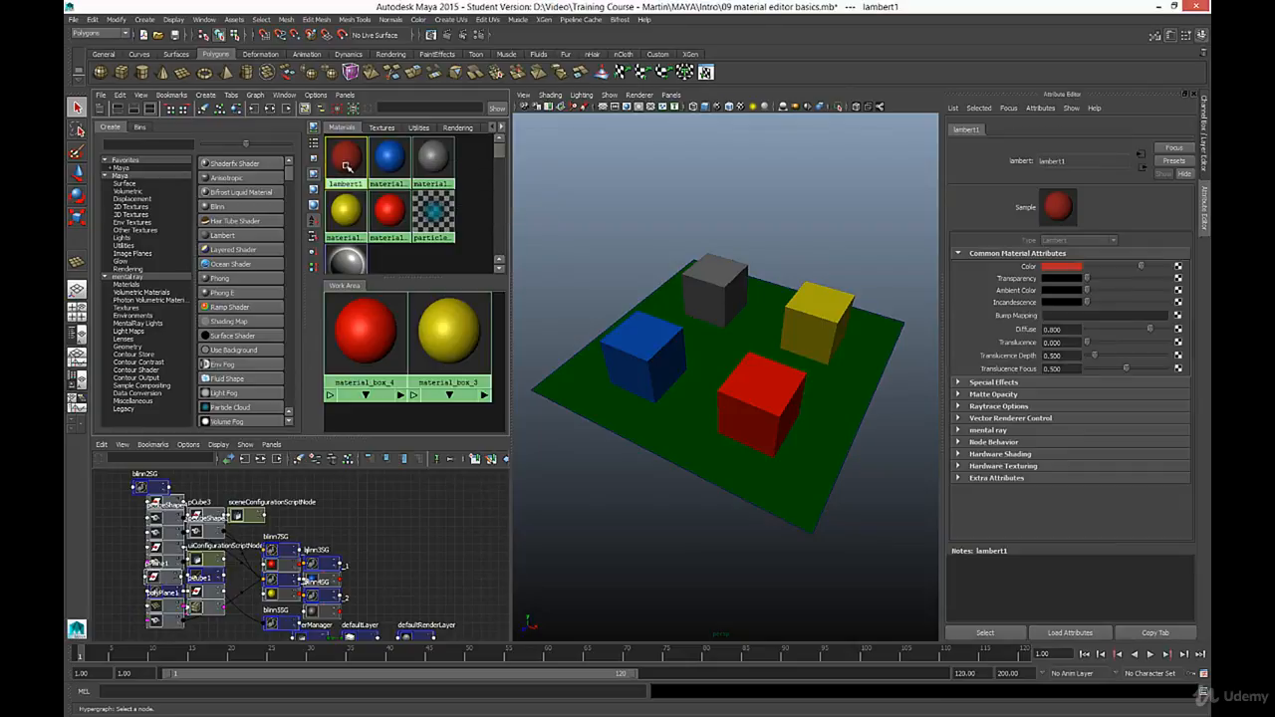
{"action": "key", "text": "ctrl+z"}
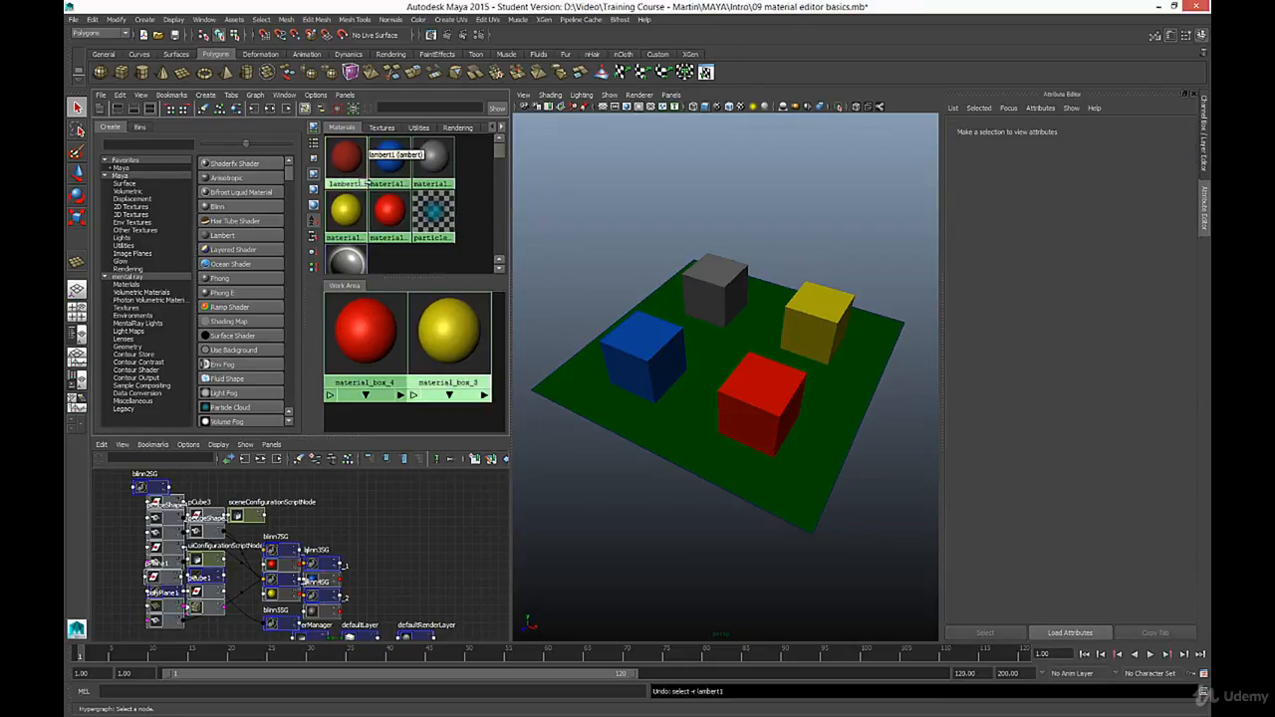
{"action": "key", "text": "ctrl+z"}
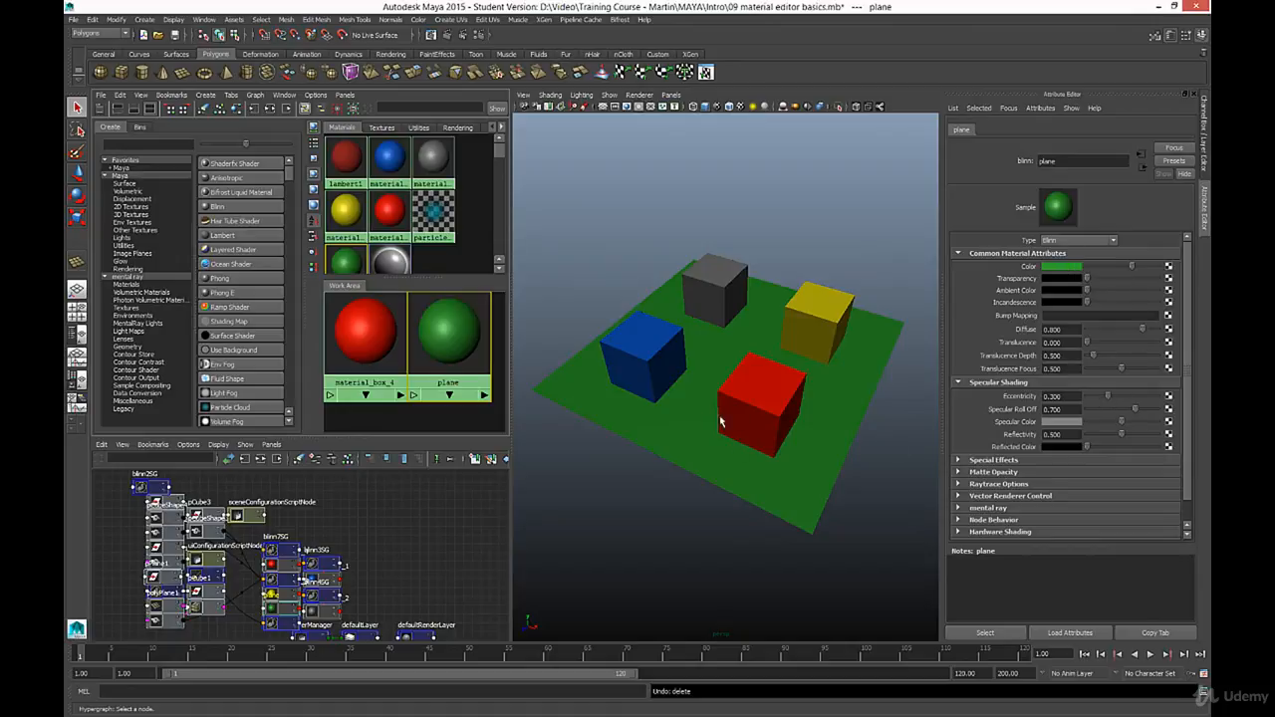
- Make the front red cube's material_box_4 slightly transparent and brighten its specular color to light grey
{"action": "left_click", "coordinate": [765, 384]}
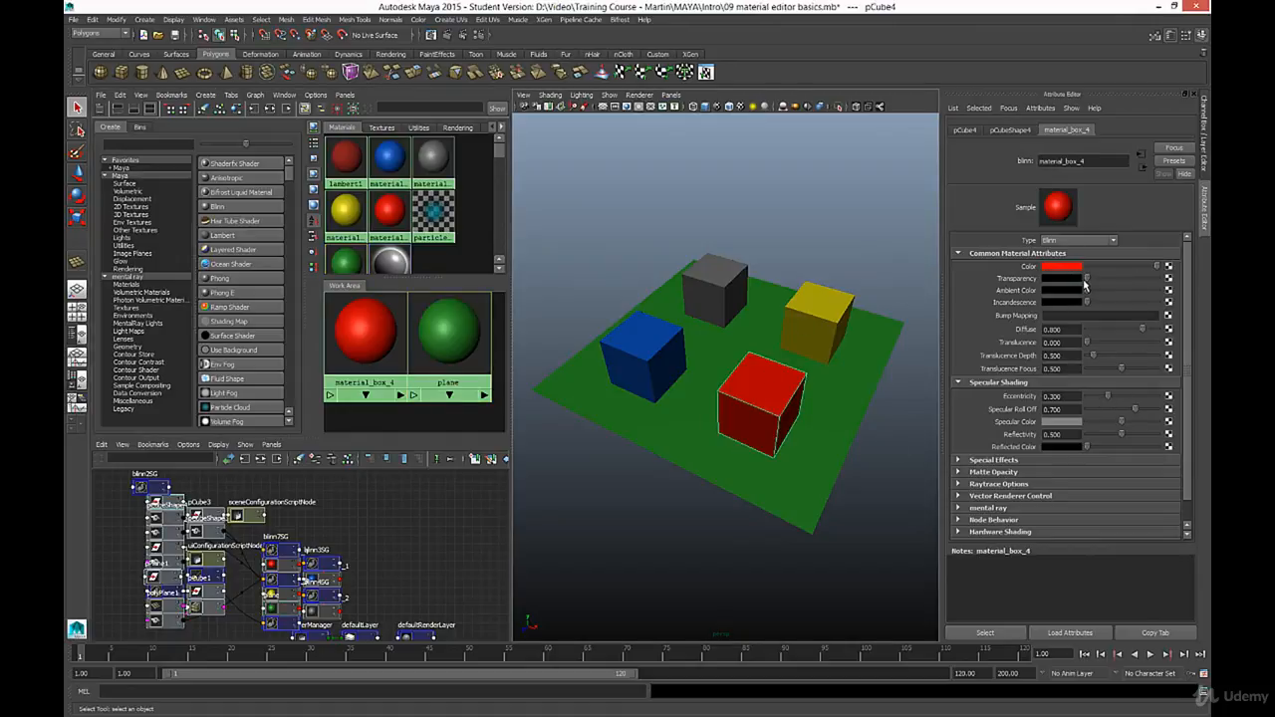
{"action": "mouse_move", "coordinate": [1086, 279]}
{"action": "left_mouse_down"}
{"action": "mouse_move", "coordinate": [1148, 283]}
{"action": "mouse_move", "coordinate": [1096, 285]}
{"action": "left_mouse_up"}
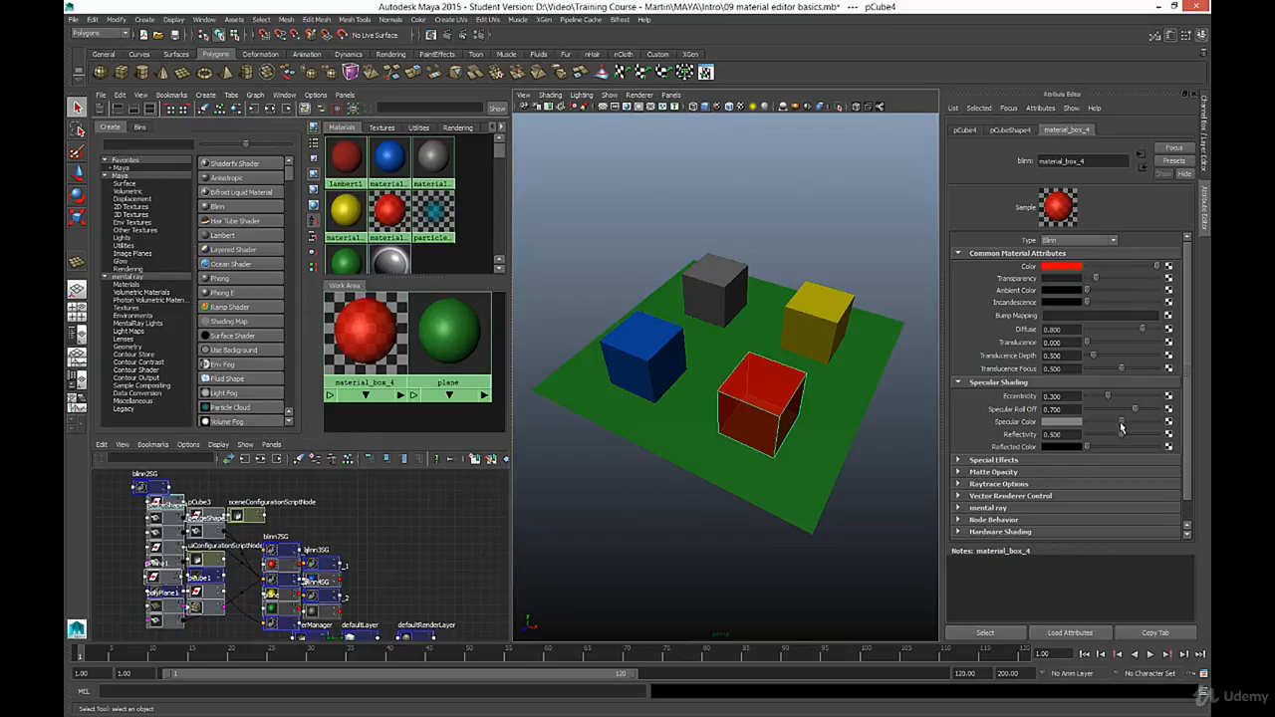
{"action": "mouse_move", "coordinate": [1122, 424]}
{"action": "left_mouse_down"}
{"action": "mouse_move", "coordinate": [1100, 425]}
{"action": "mouse_move", "coordinate": [1140, 427]}
{"action": "left_mouse_up"}
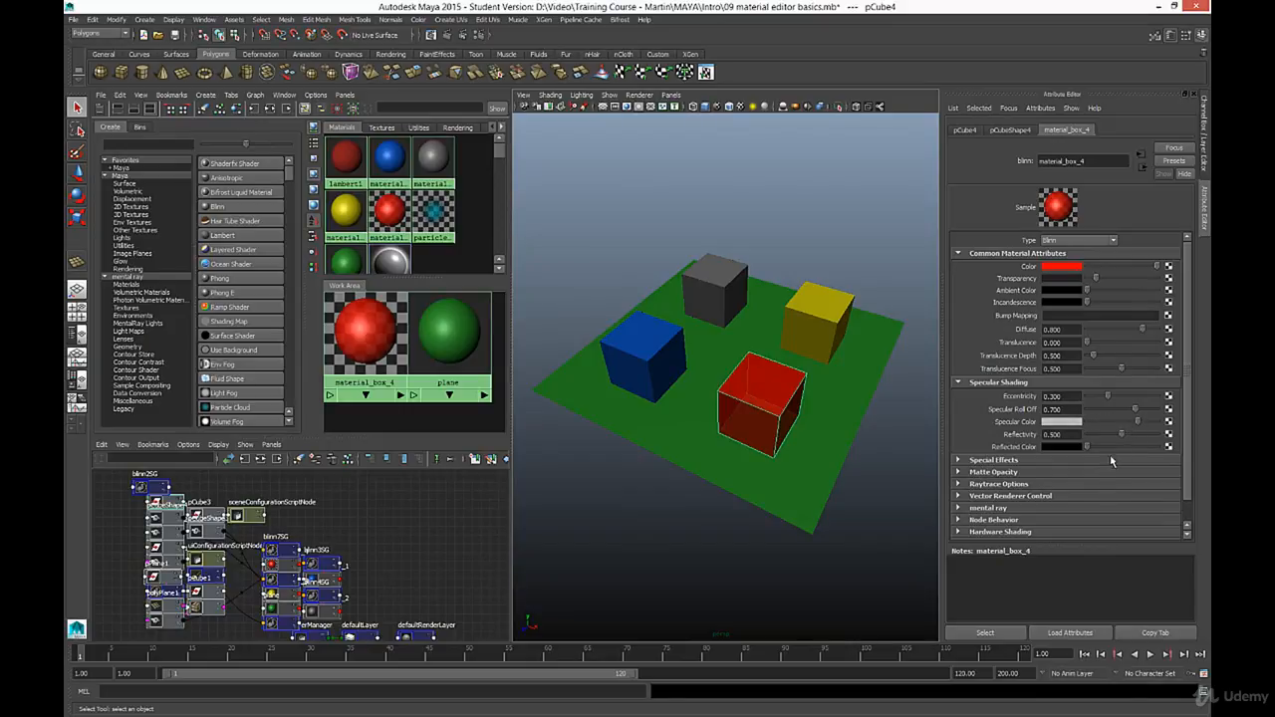